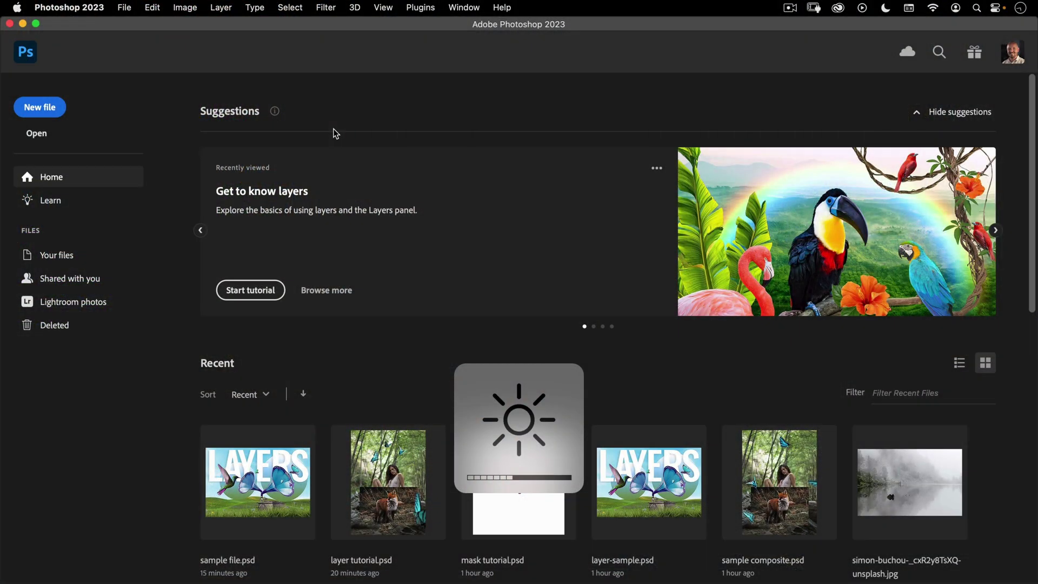
Step: Open mask tutorial.psd from disk
key(super+o)
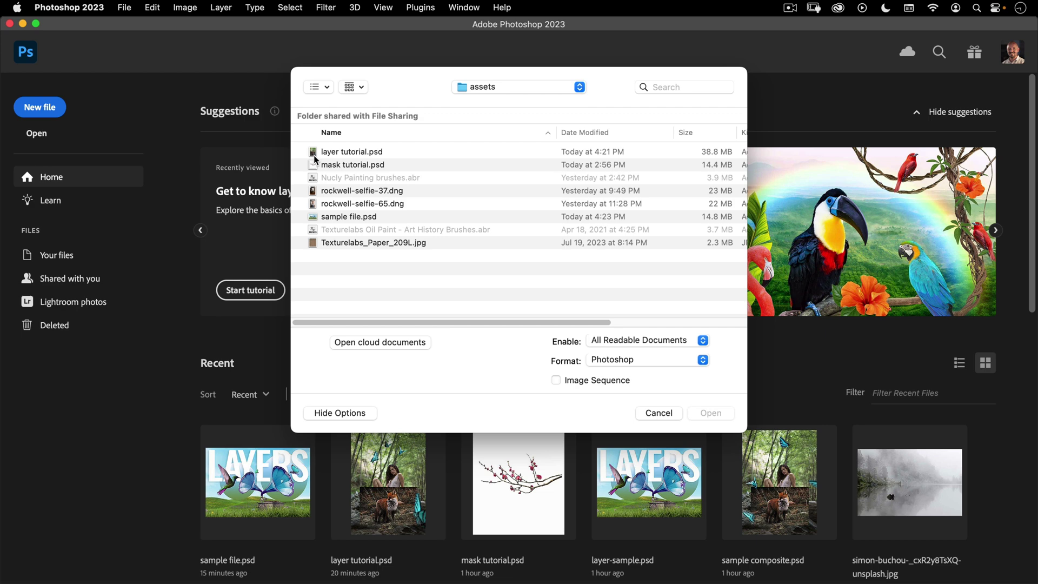
click(347, 166)
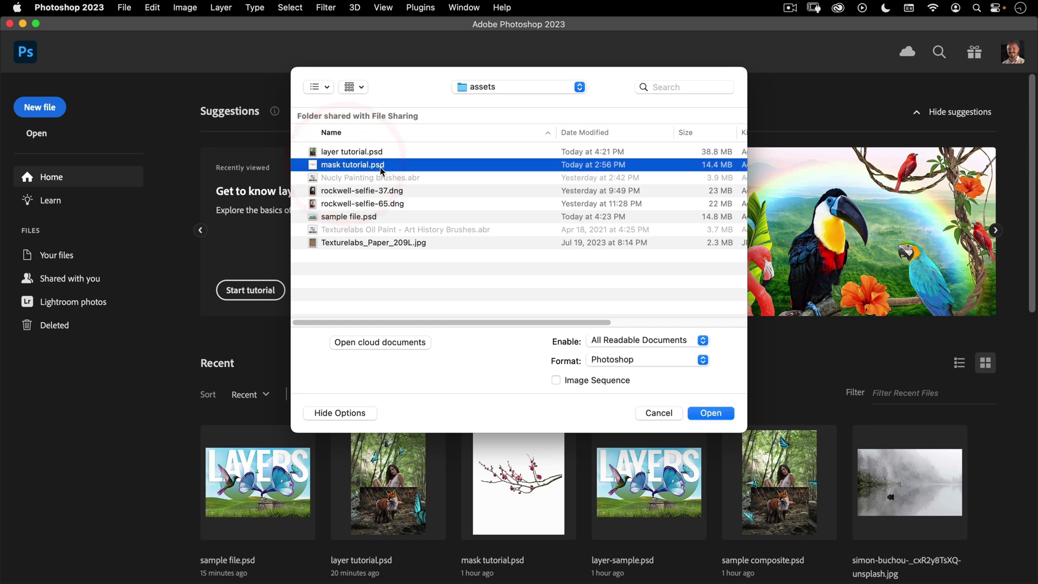
click(702, 414)
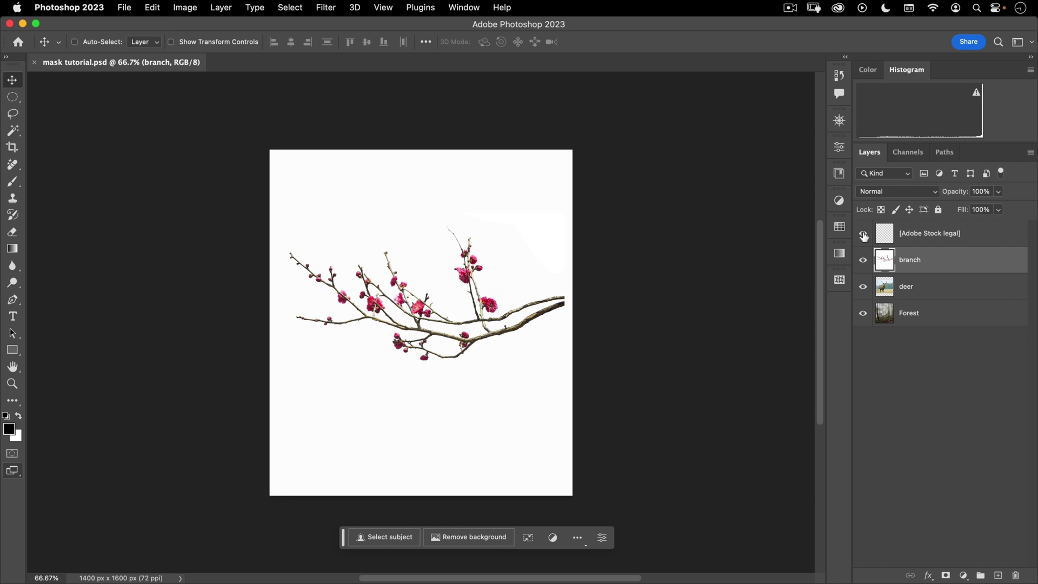
Step: Hide the branch layer and make the deer layer active and visible over the forest
click(863, 287)
click(900, 313)
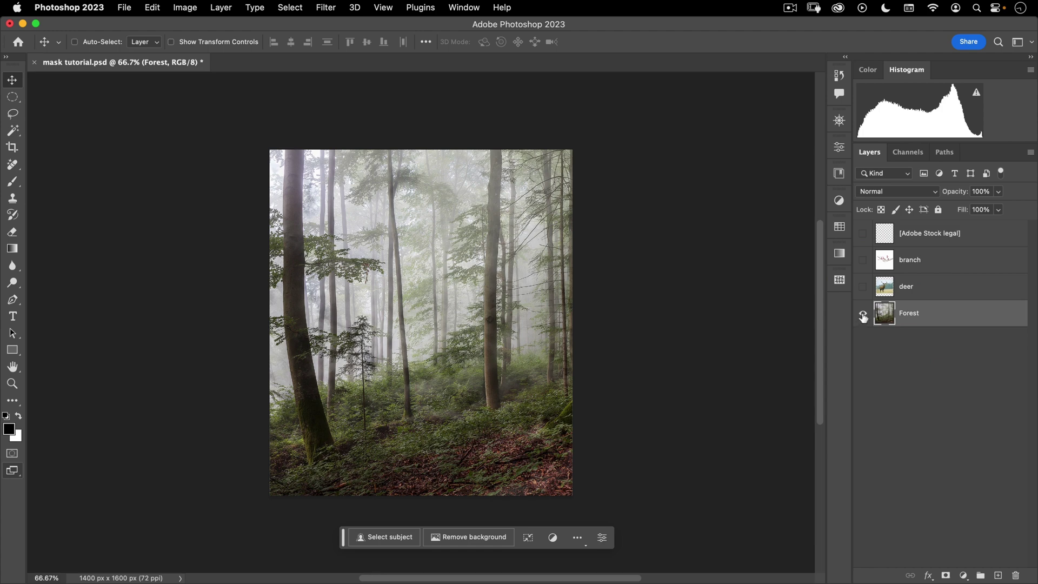
click(911, 288)
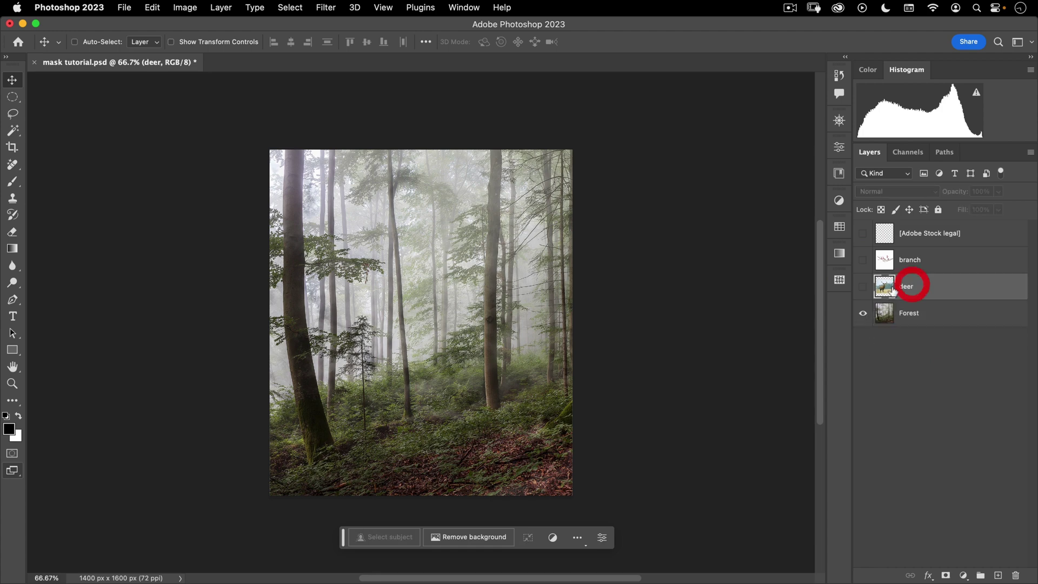
click(863, 287)
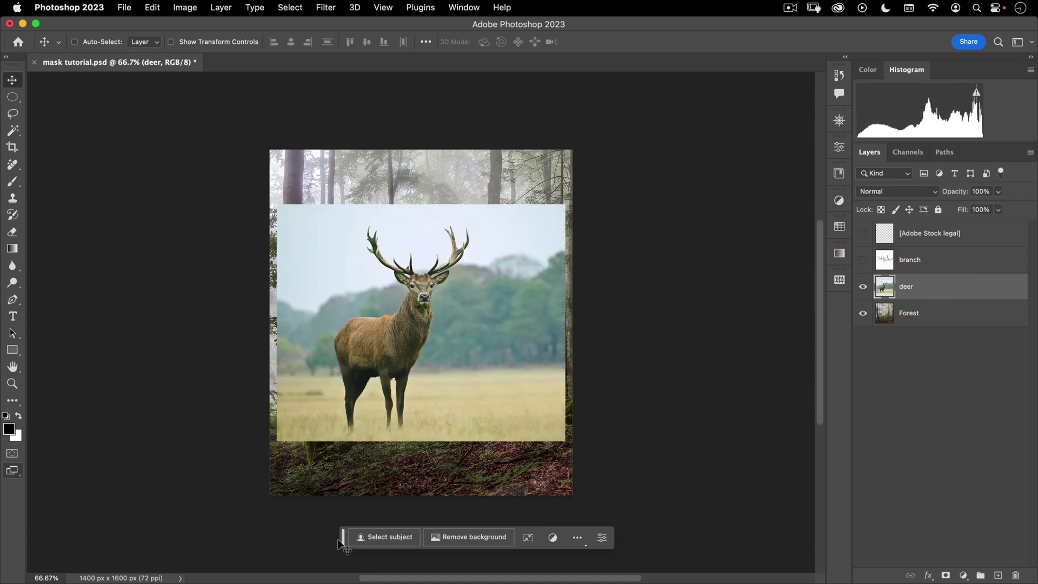
Step: Select the stag with Select subject and turn the selection into a mask on the deer layer
click(384, 537)
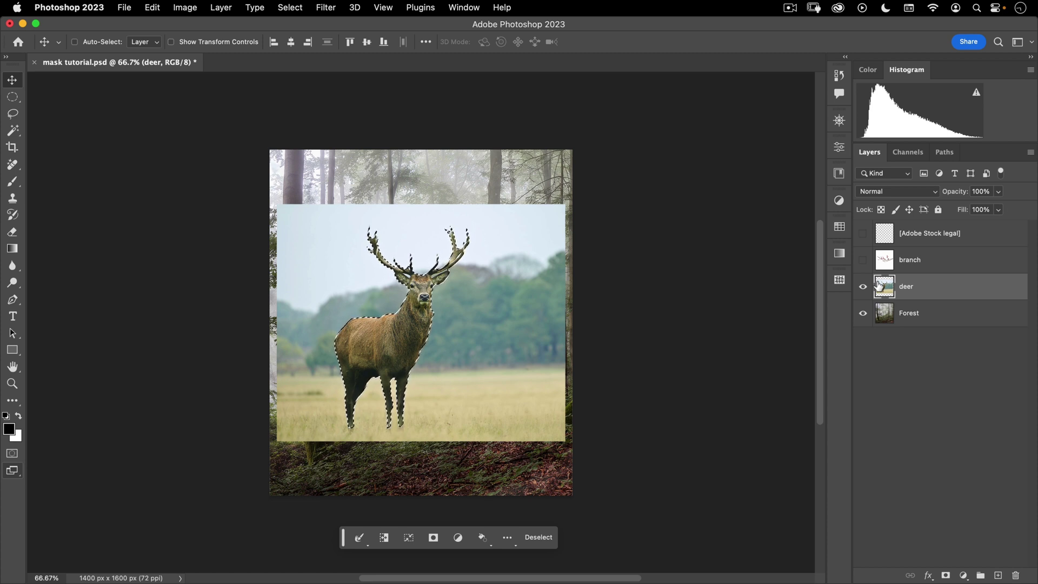
click(945, 576)
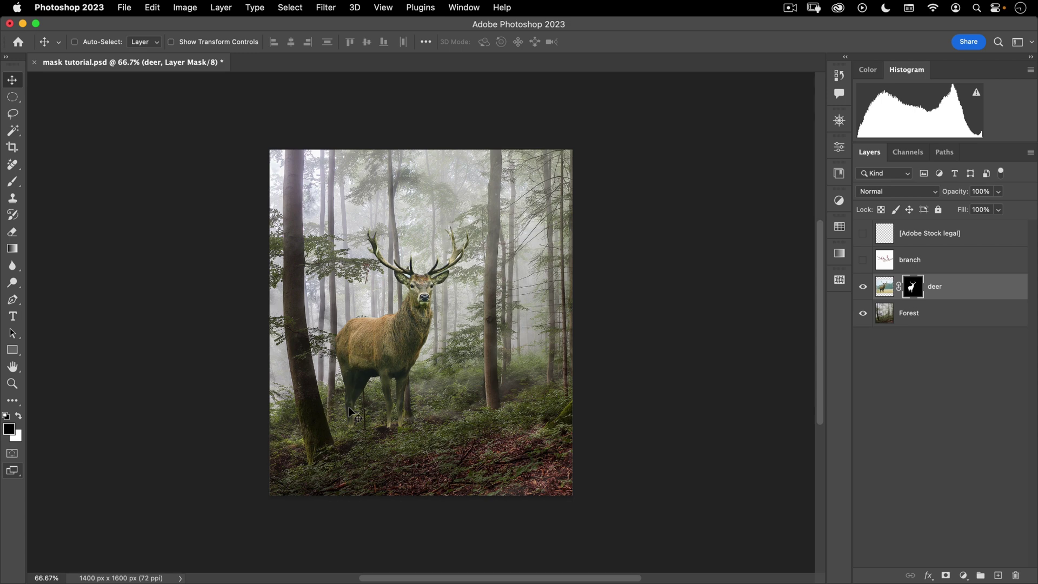
click(880, 292)
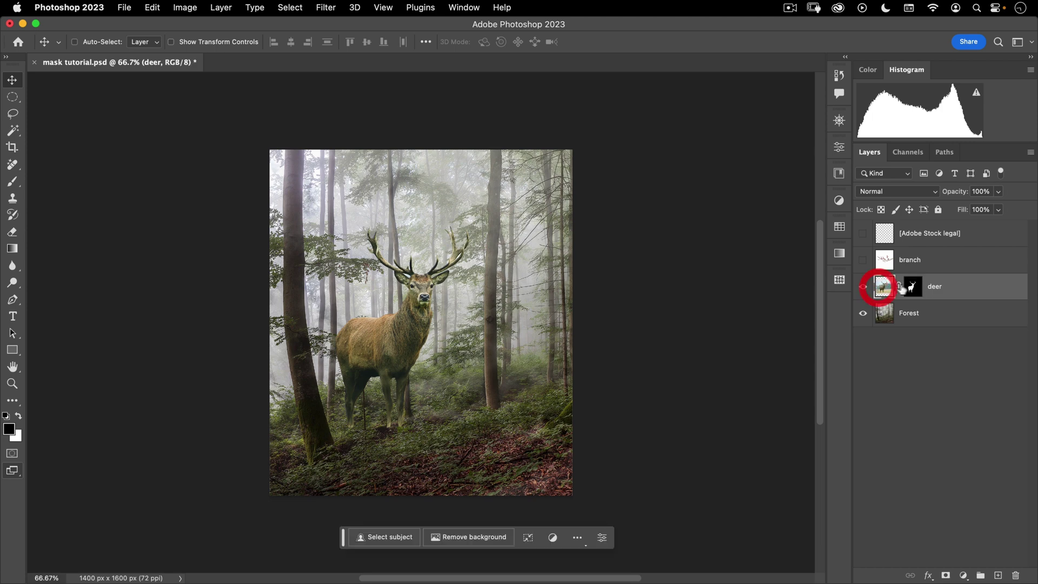
click(910, 289)
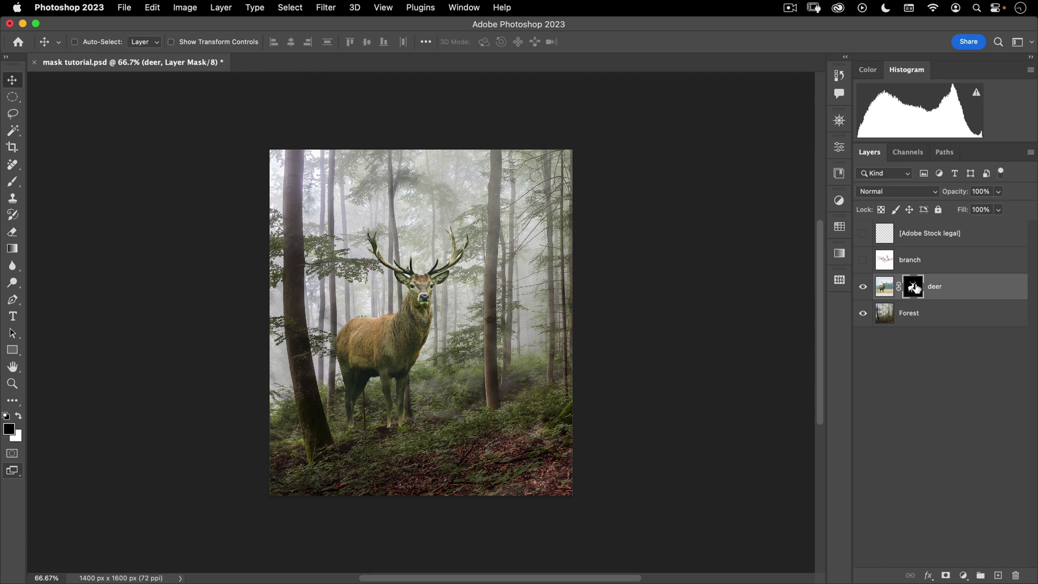
right_click(914, 290)
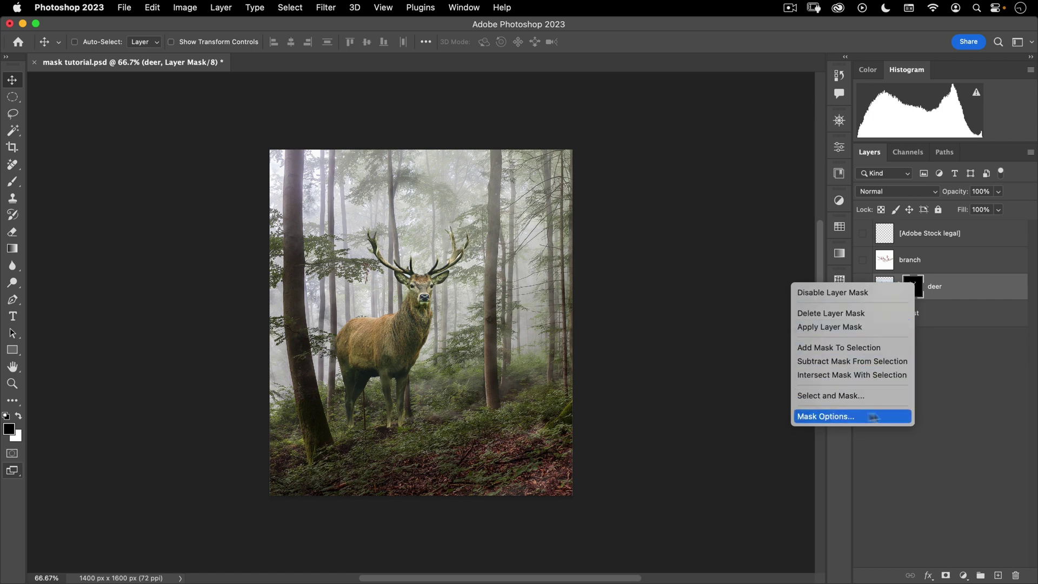
click(939, 382)
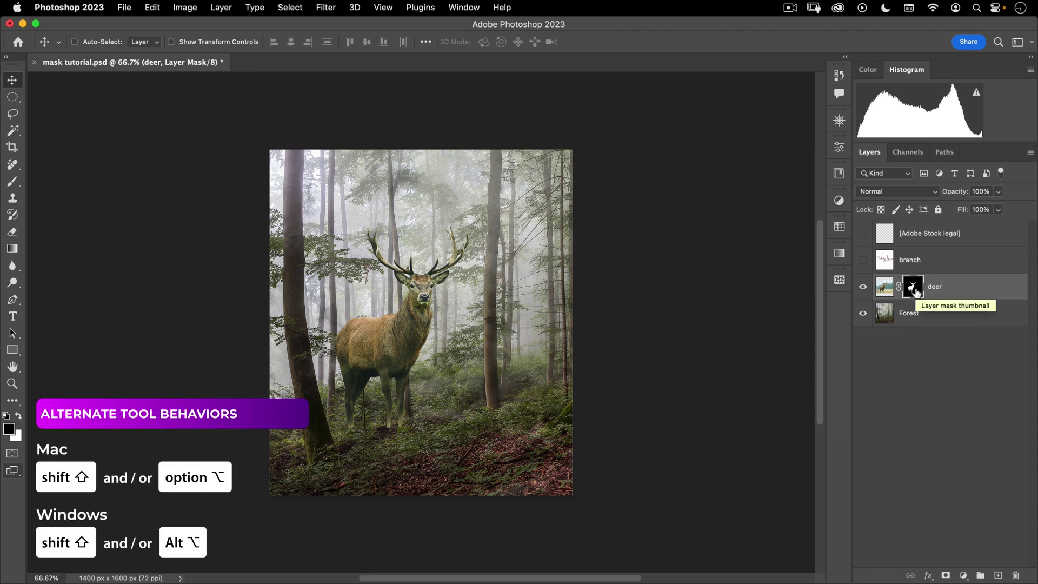
alt+click(912, 288)
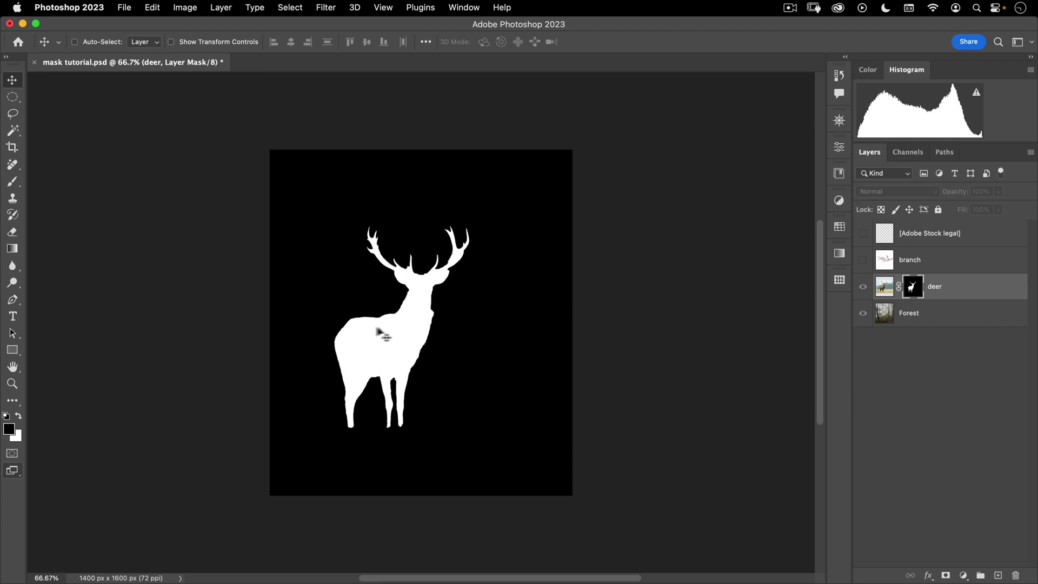
click(863, 289)
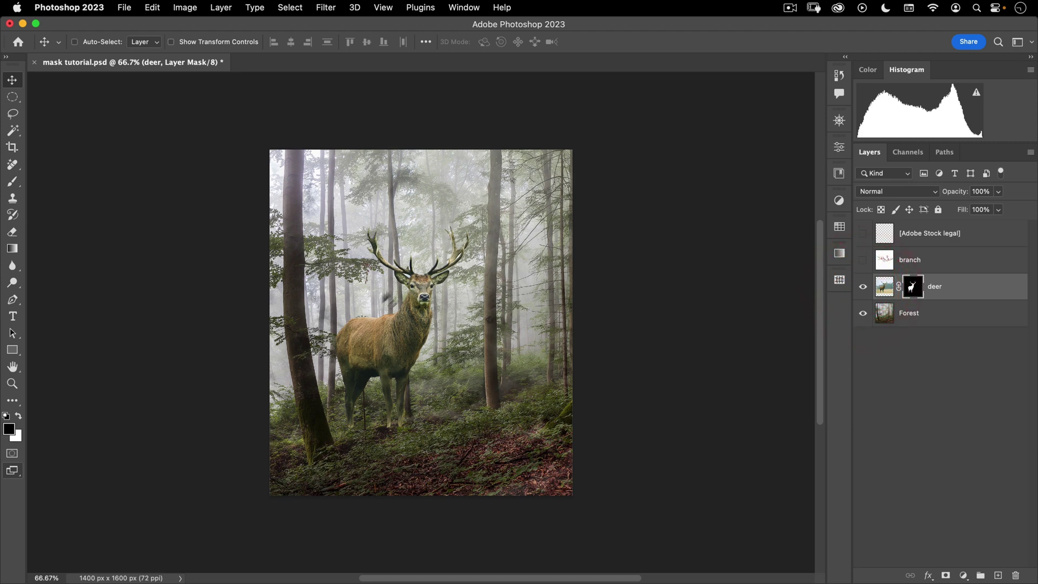
alt+click(913, 289)
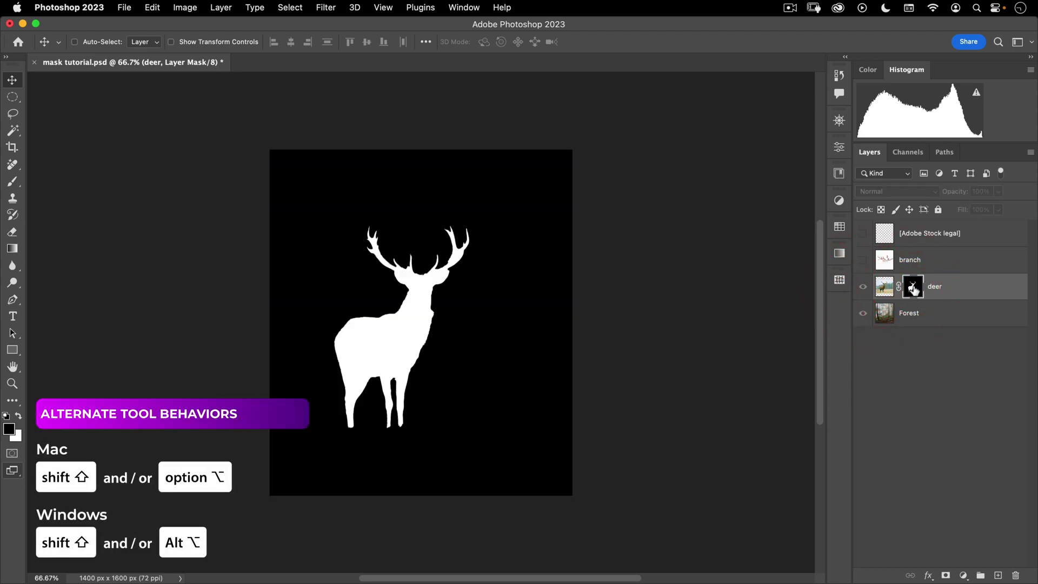
alt+click(913, 290)
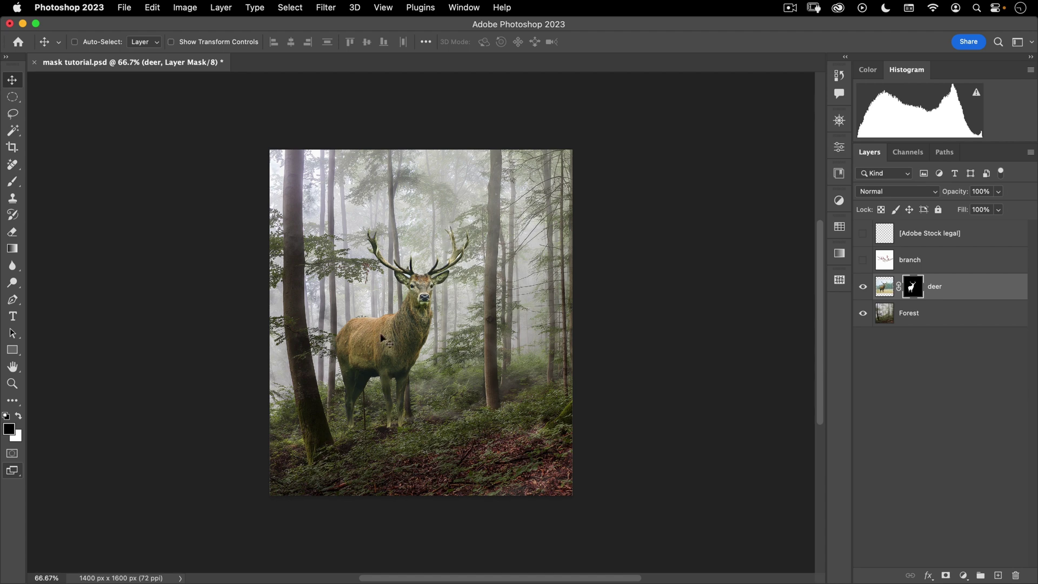
Step: Show and activate the branch layer, select the blossom branch, and add a layer mask
click(863, 260)
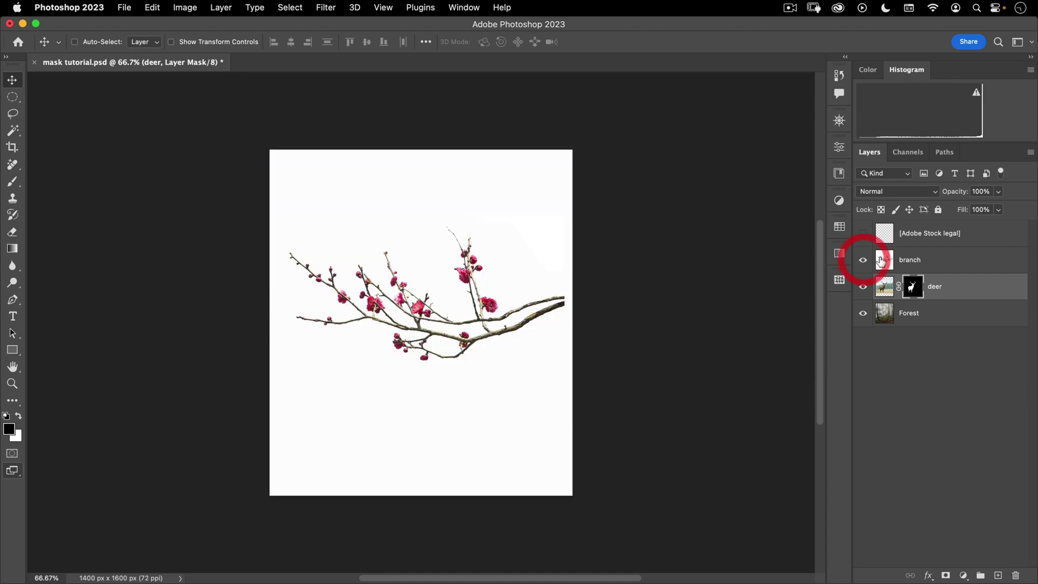
click(887, 260)
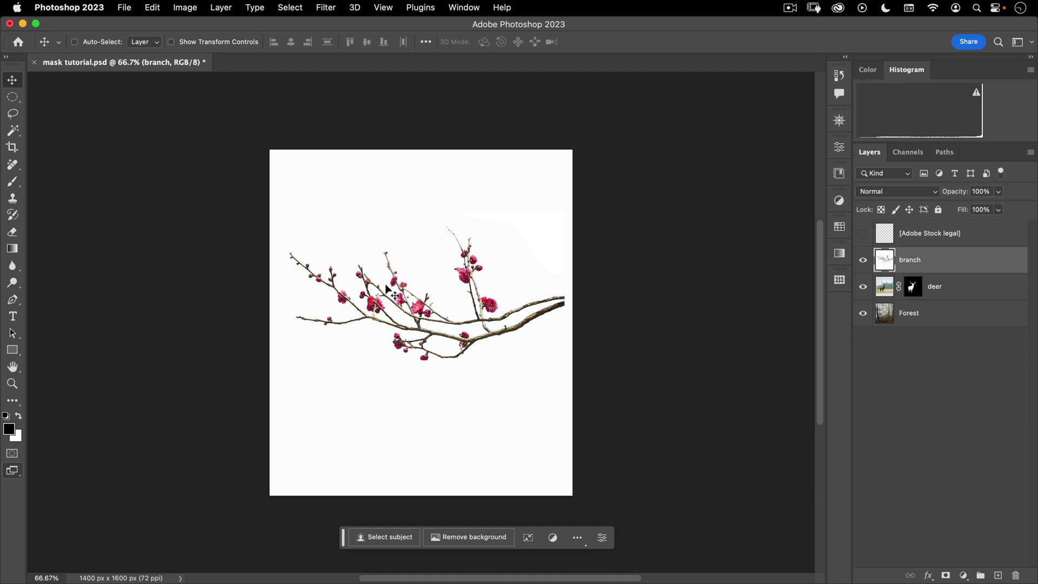
click(397, 539)
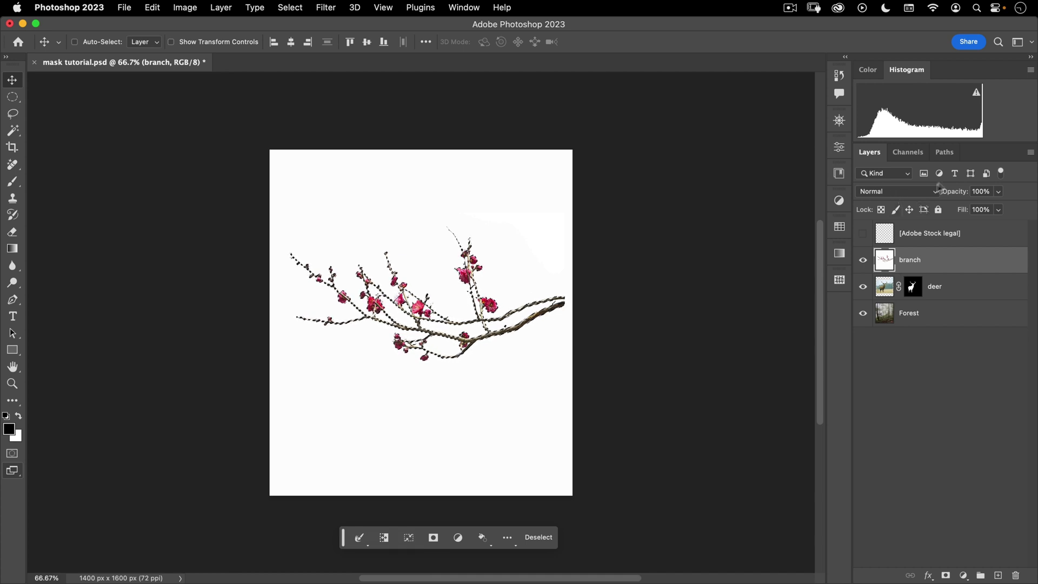
click(946, 576)
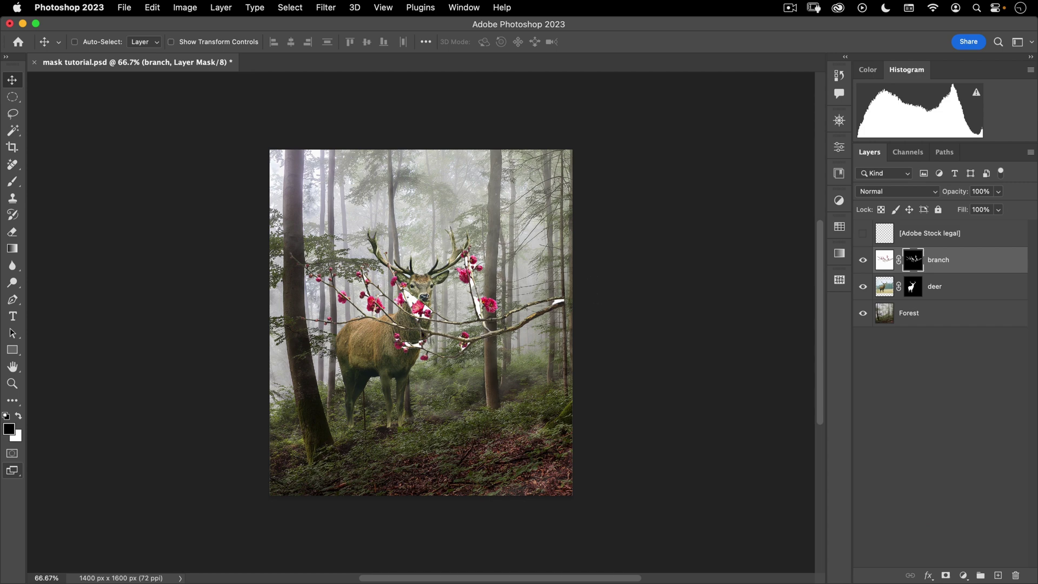
Step: Step back in History to before the branch mask and deselect
click(839, 75)
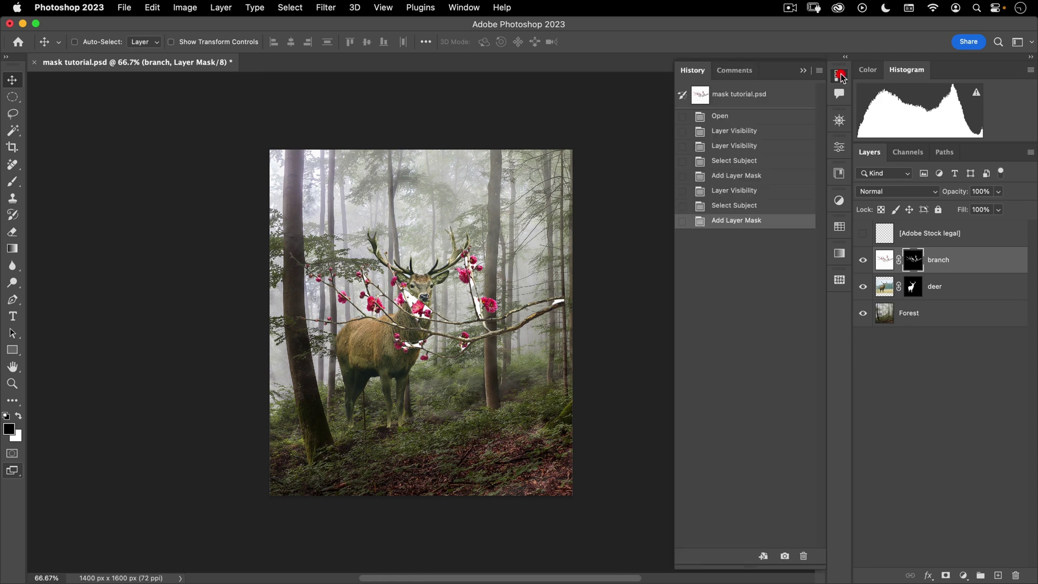
click(726, 206)
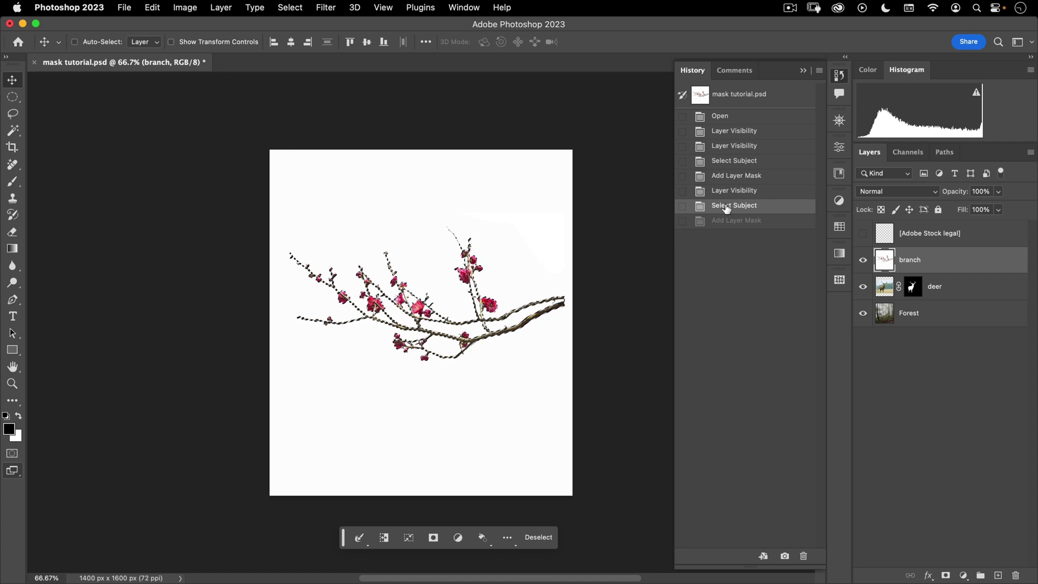
click(539, 537)
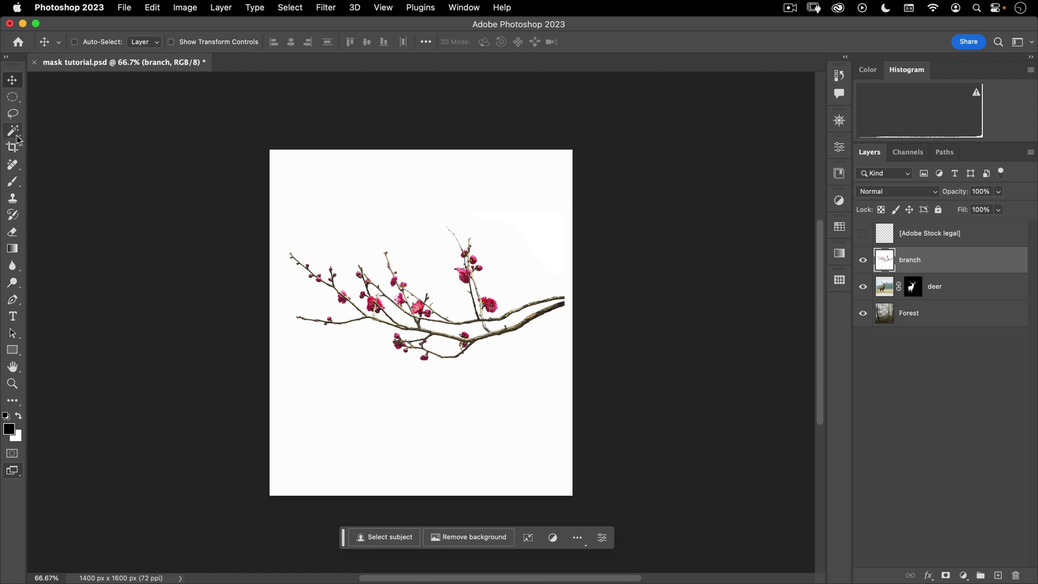
Step: Magic Wand the branch's white background at tolerance 5 with Contiguous off
drag(16, 134, 110, 155)
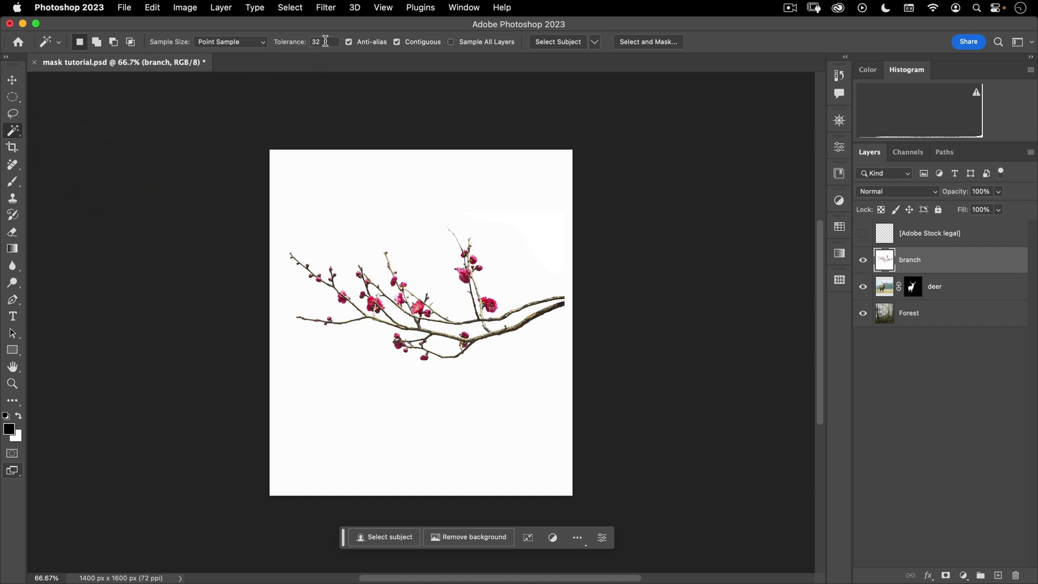
click(264, 32)
text(5)
click(296, 50)
click(423, 42)
click(409, 224)
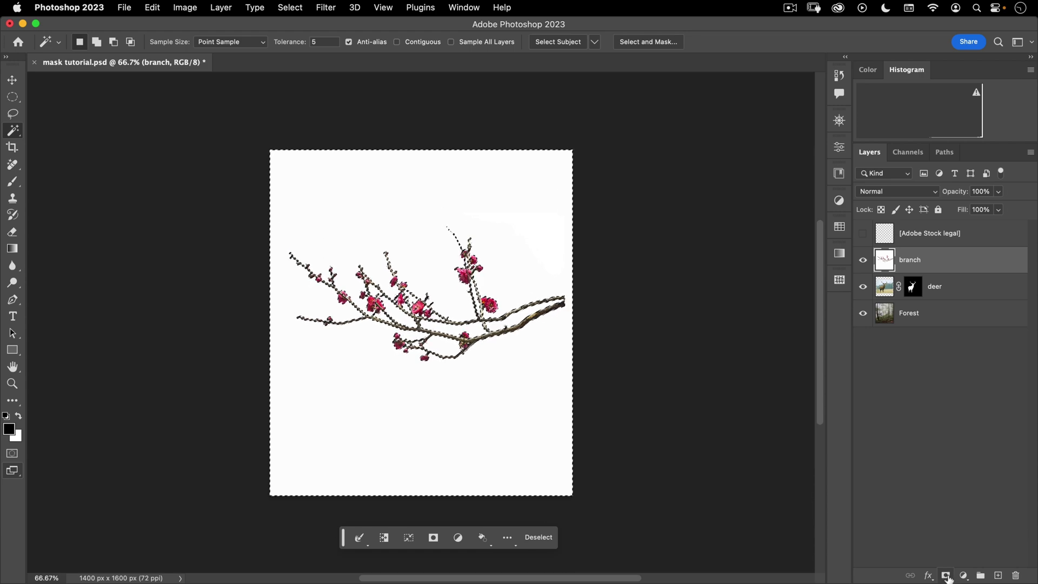
Step: Invert the selection onto the branch and mask the branch layer, hiding its white background
click(946, 576)
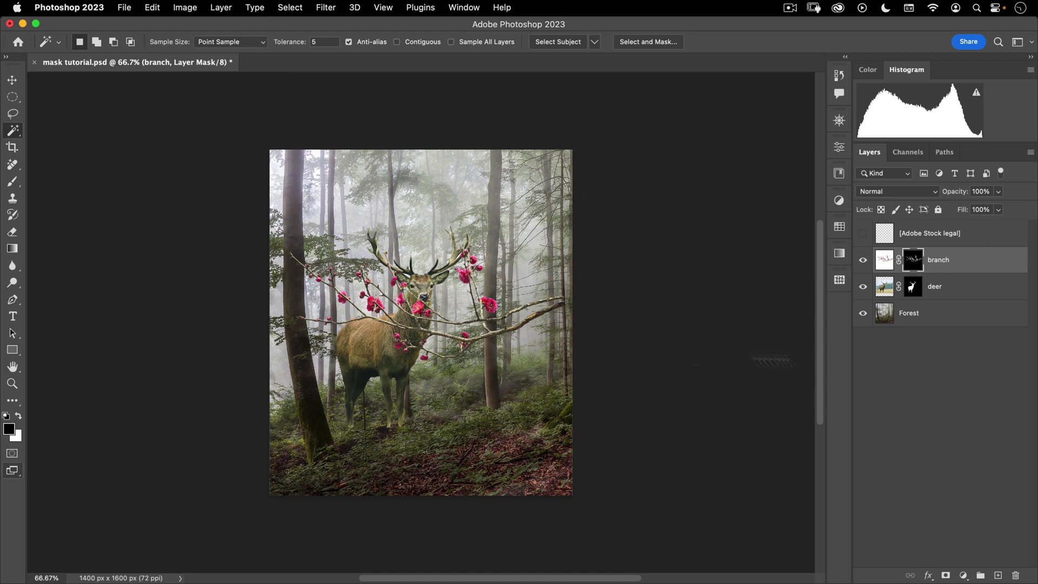
click(151, 8)
click(156, 25)
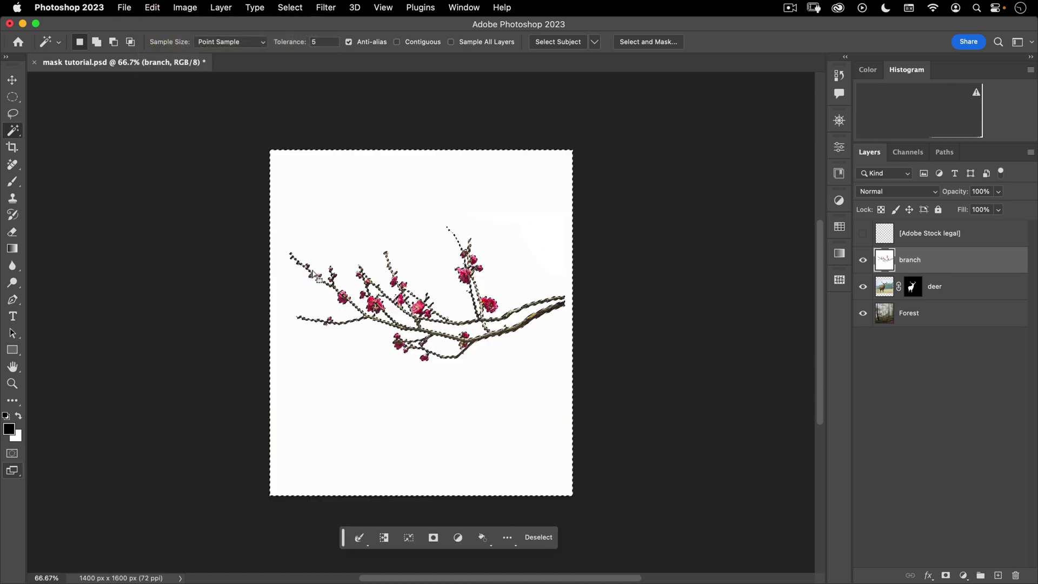
click(384, 539)
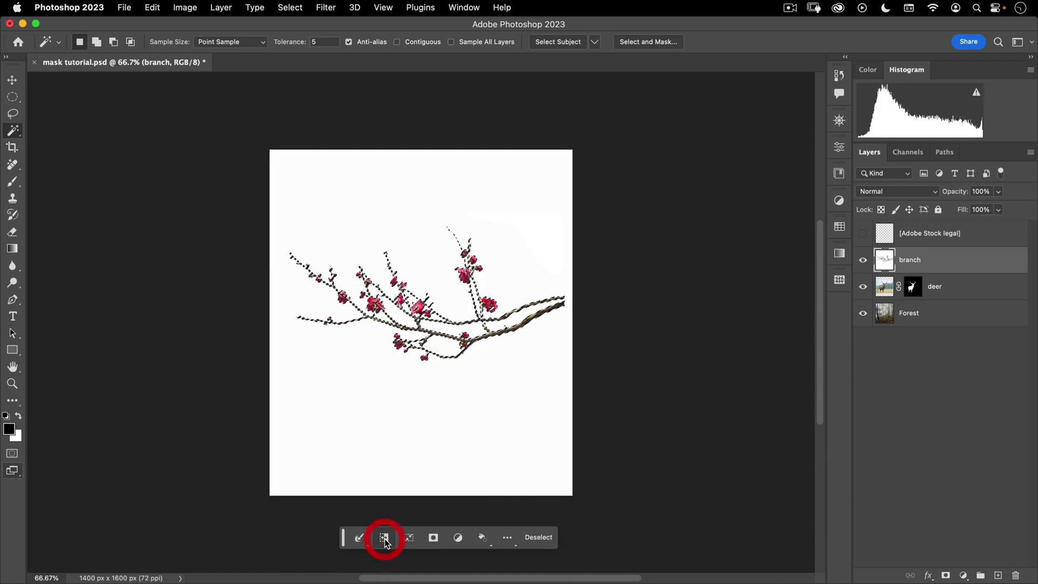
click(431, 539)
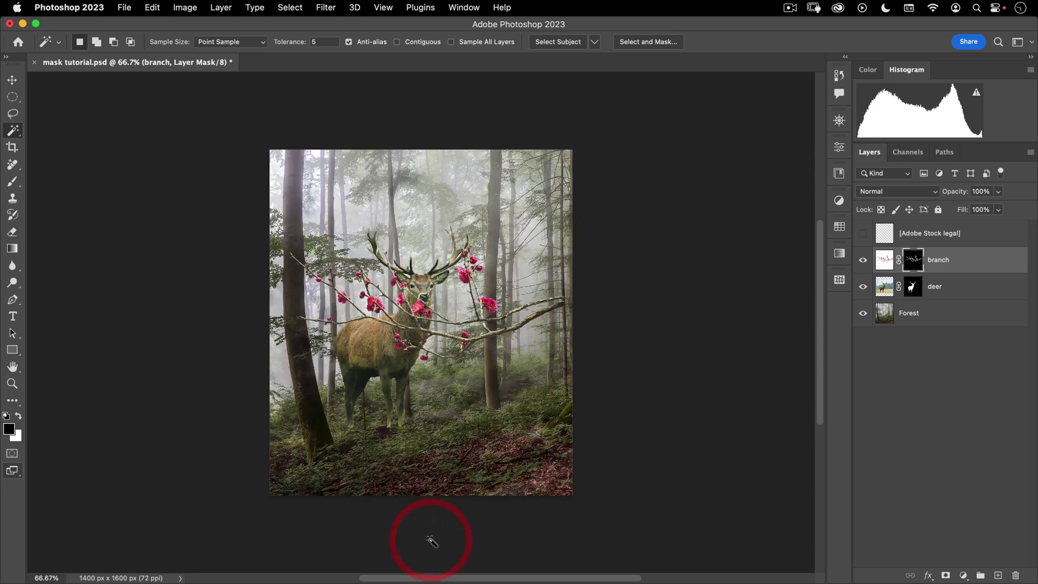
click(12, 80)
Step: Drag the masked blossom branch up and right so it arches above the stag's antlers
drag(463, 340, 488, 224)
click(743, 247)
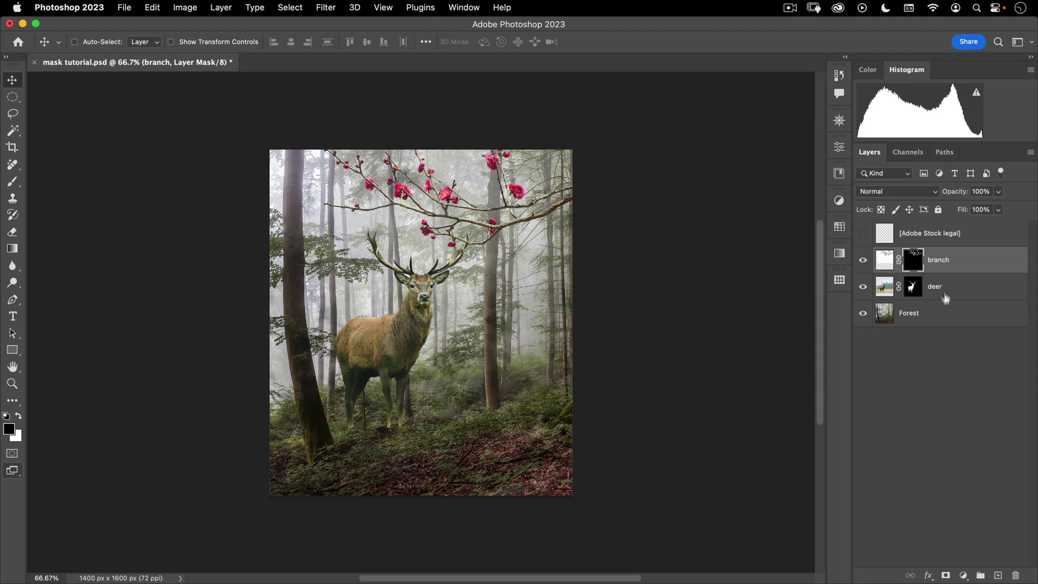
click(936, 317)
Step: Add a pale light-blue (d7eeff) Solid Color fill layer above the Forest layer
click(963, 575)
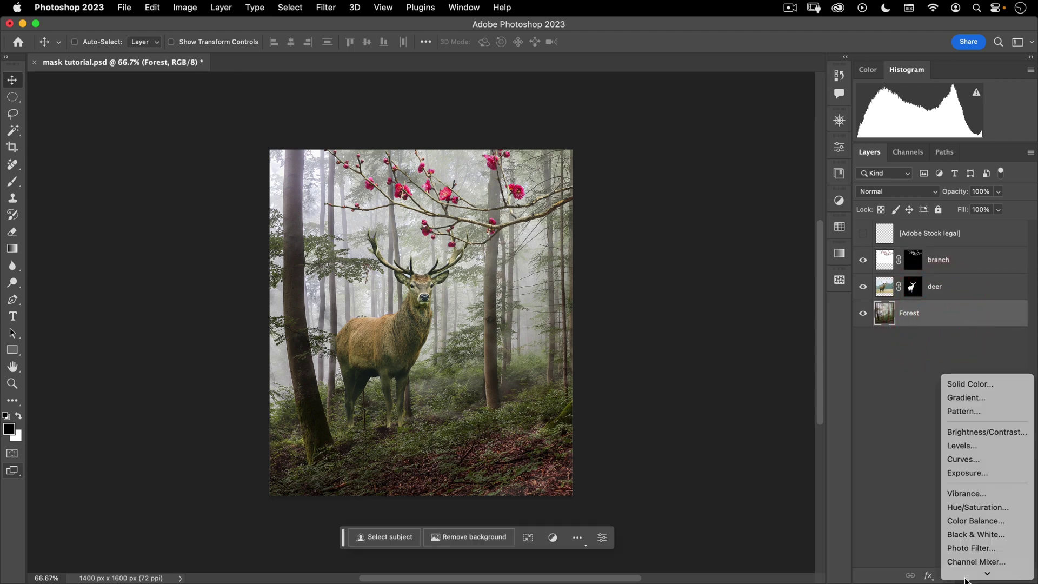
click(978, 384)
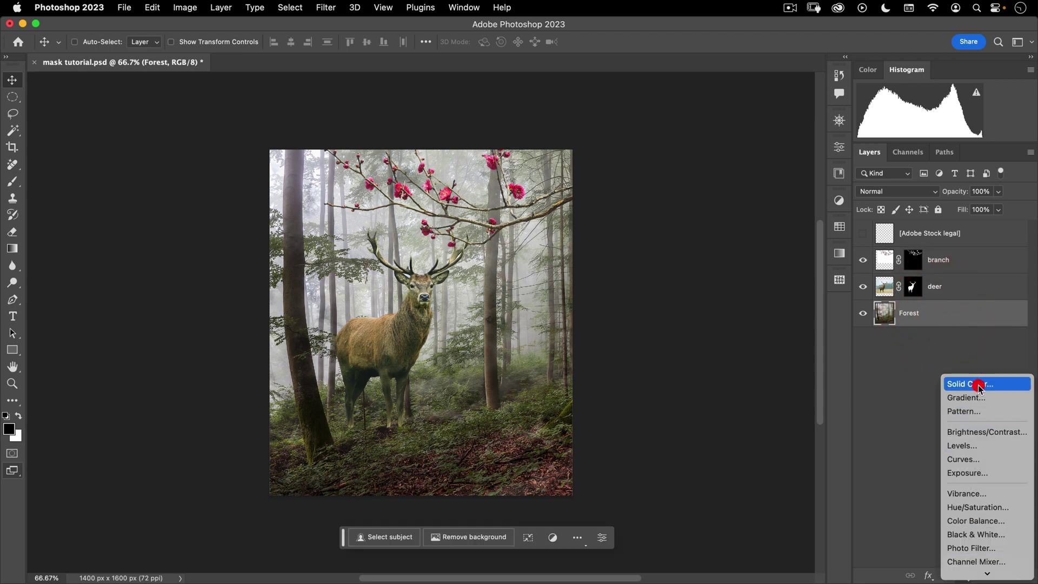
drag(450, 138, 650, 140)
drag(554, 234, 530, 157)
drag(683, 273, 683, 240)
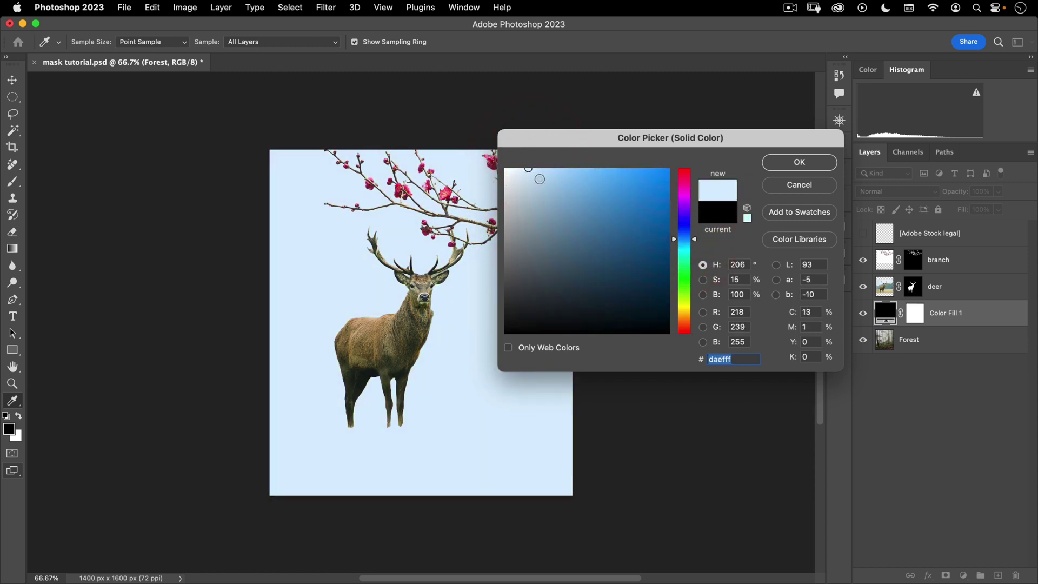
drag(540, 176, 530, 169)
click(798, 162)
click(920, 320)
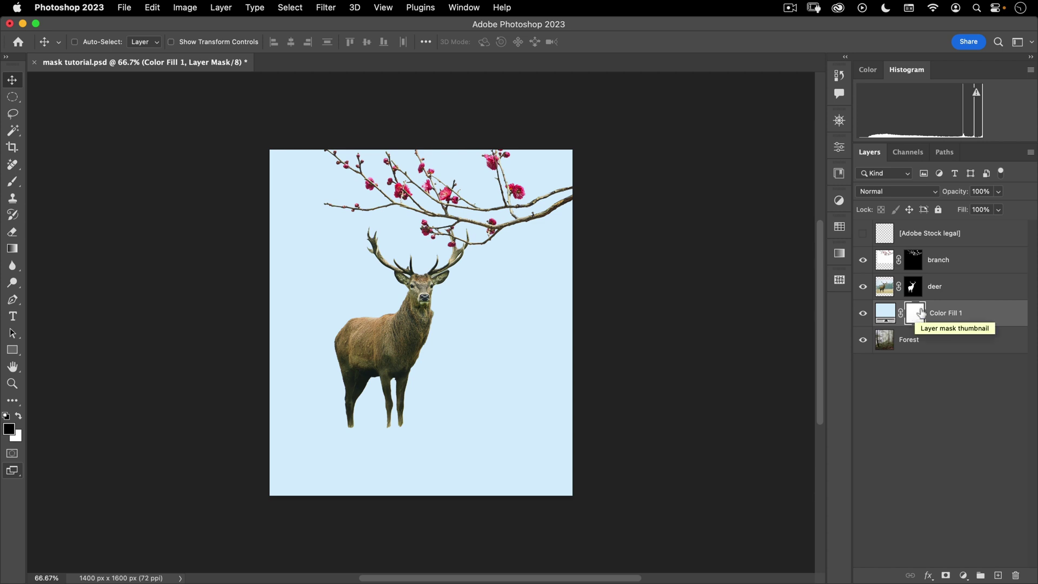
Step: Invert the Color Fill 1 mask to black so the misty forest shows through again
click(919, 316)
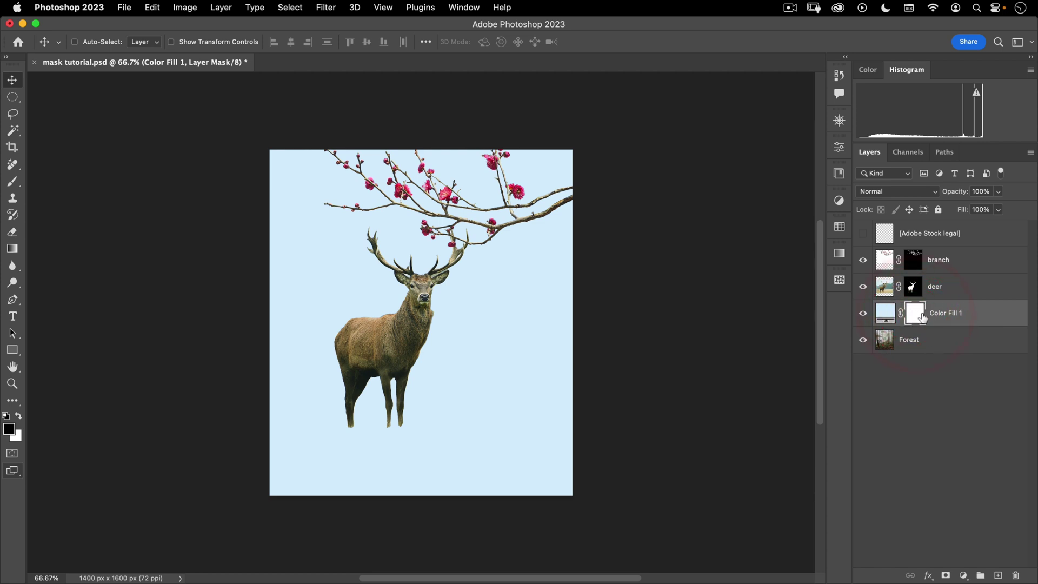
click(197, 8)
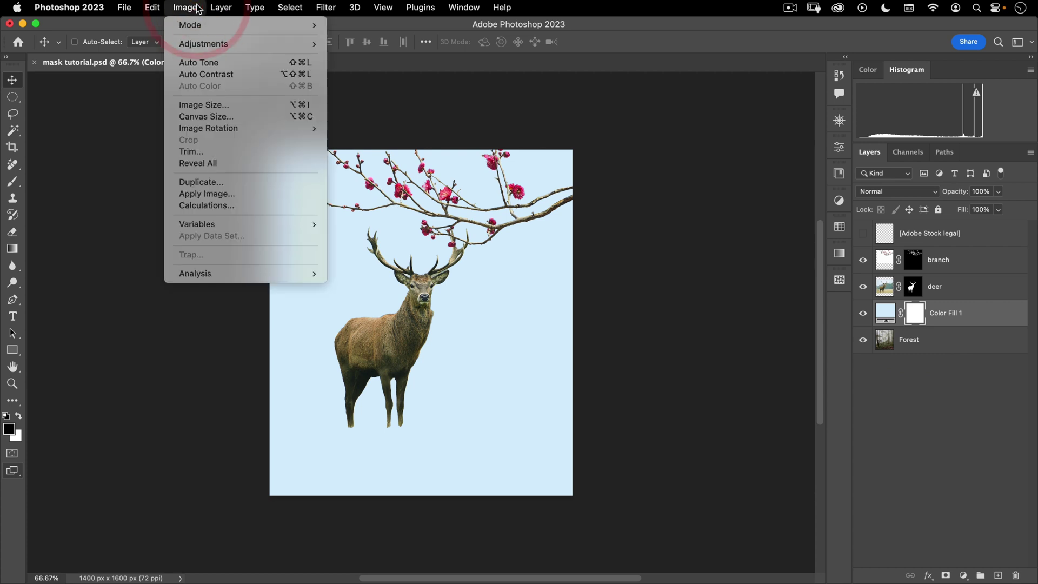
mouse_move(202, 43)
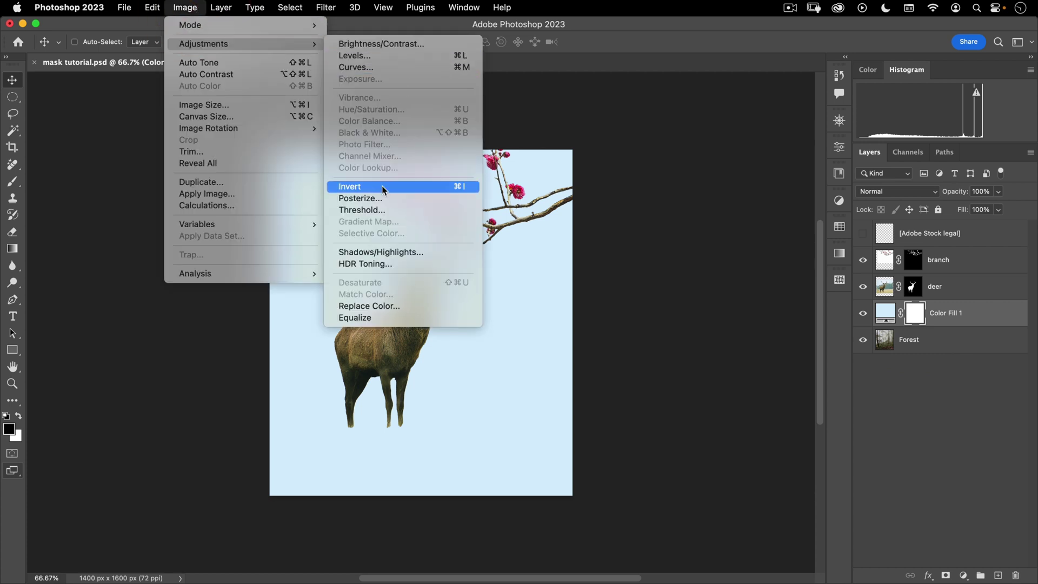
click(457, 187)
click(642, 200)
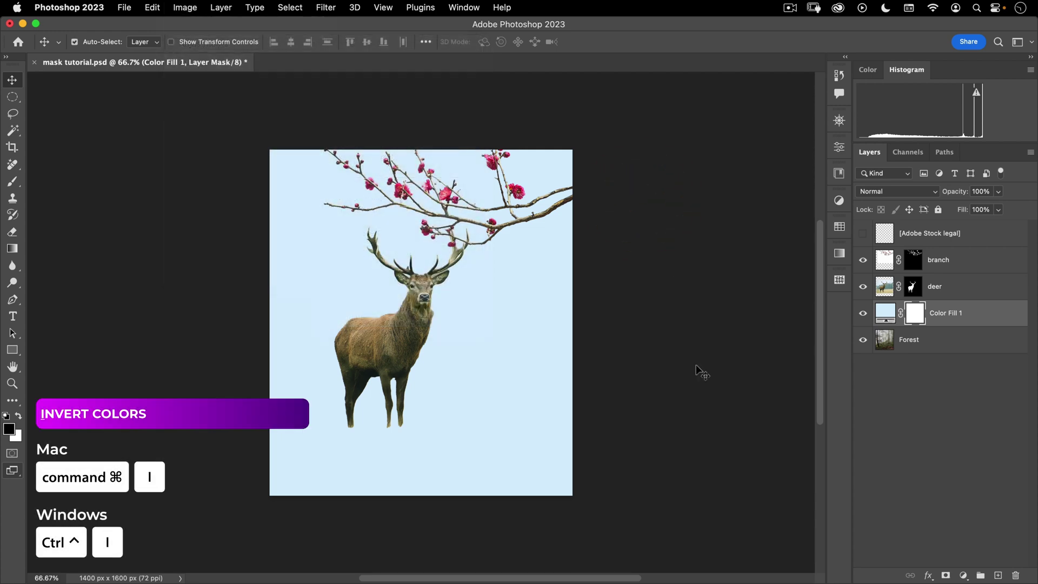
key(super+i)
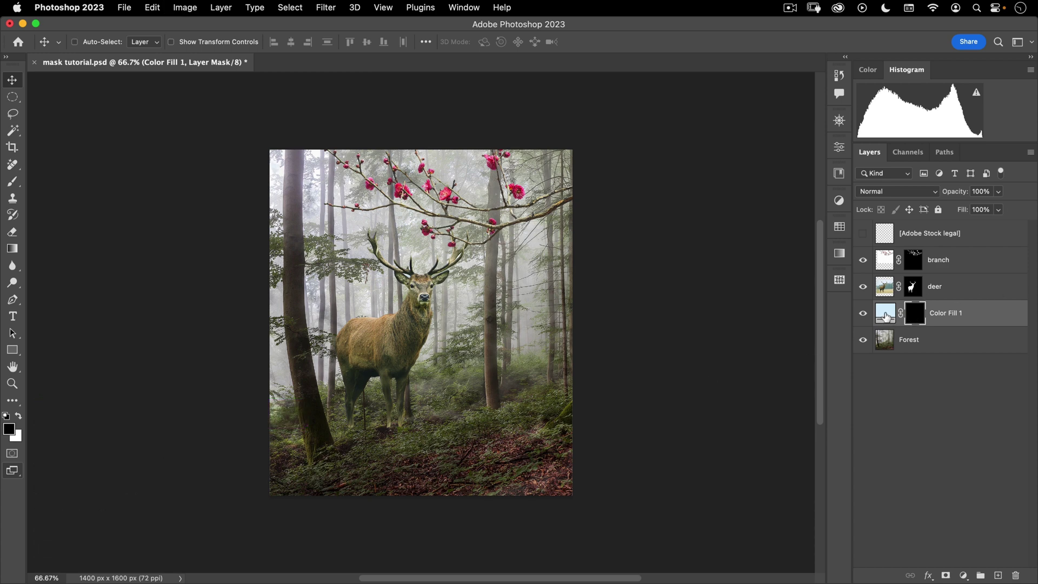
Step: Set the Gradient tool to Classic foreground-to-transparent from Basics, with white as foreground
click(15, 250)
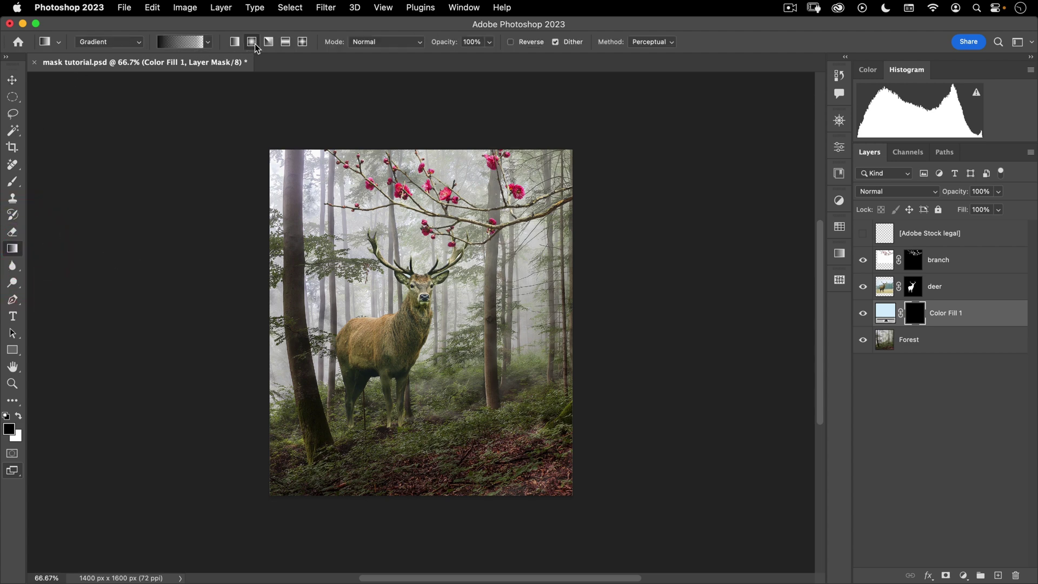
click(108, 41)
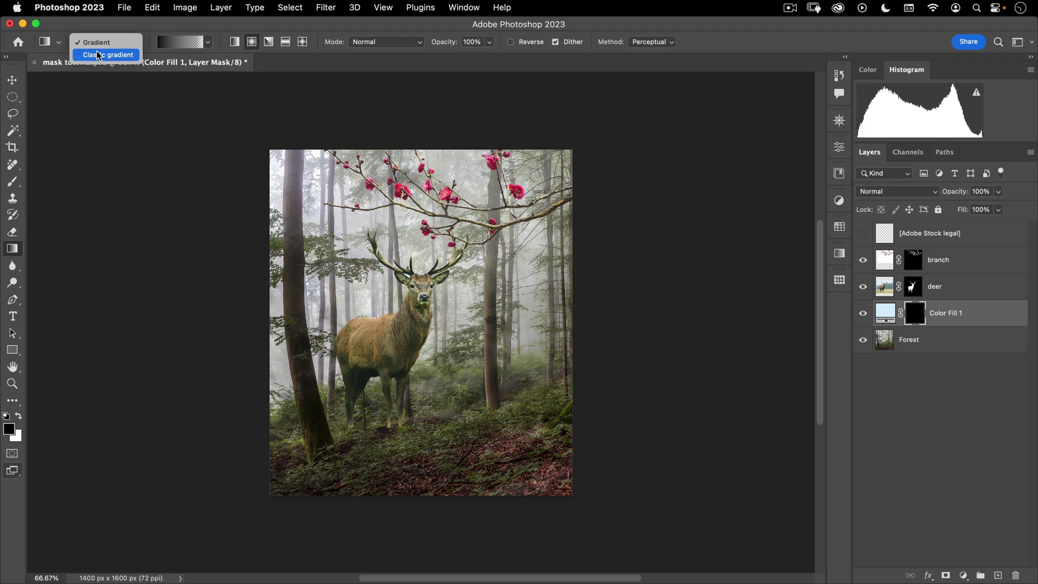
click(108, 55)
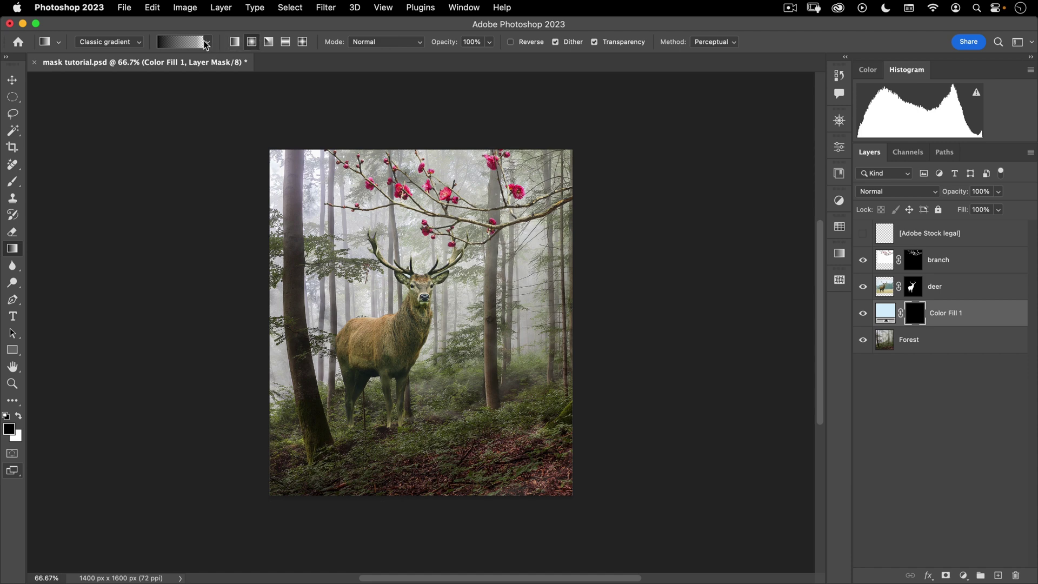
click(206, 44)
click(109, 66)
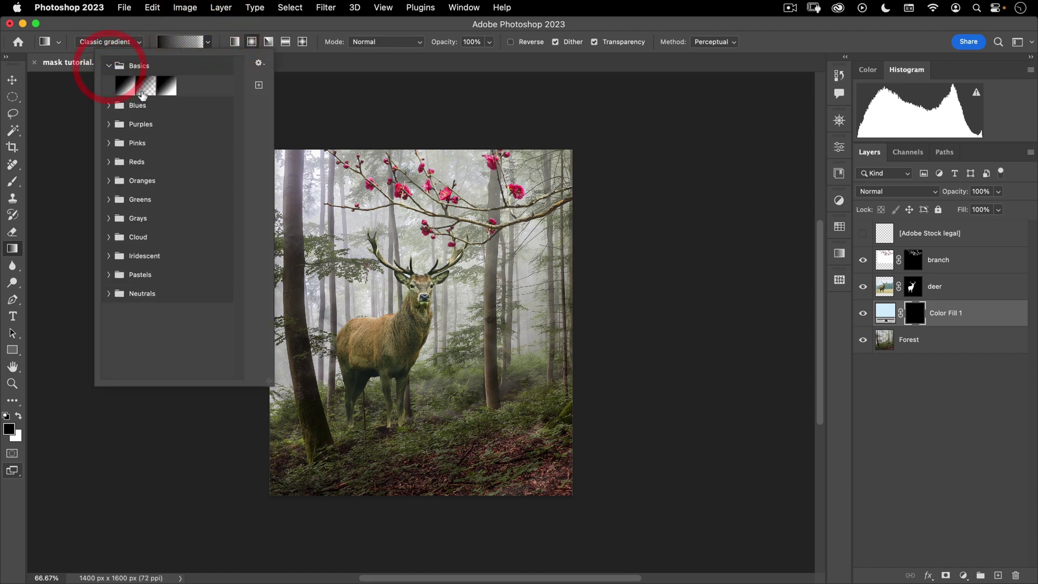
click(143, 94)
click(145, 86)
click(185, 25)
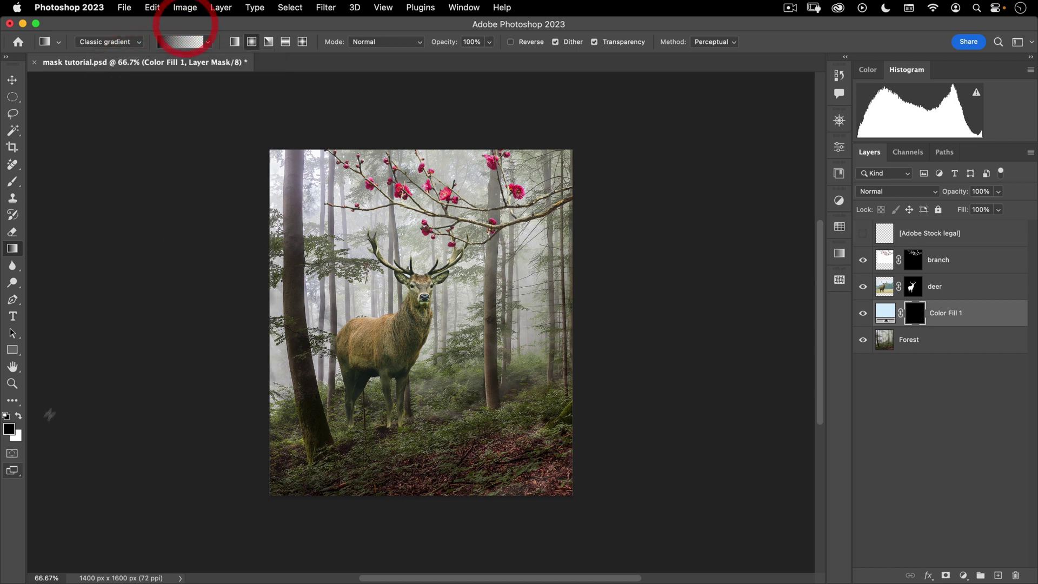
click(19, 417)
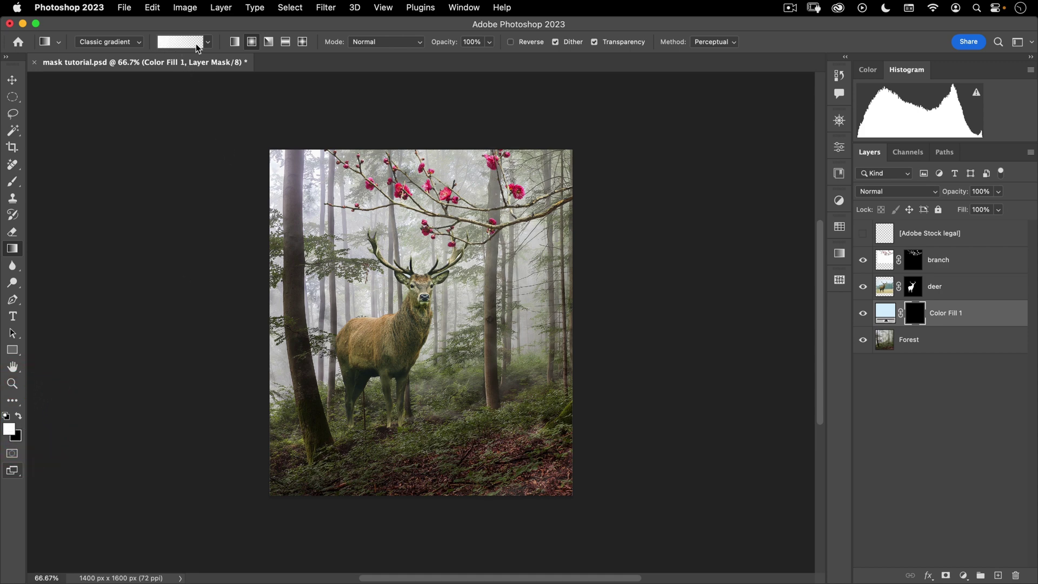
Step: Drag a radial white gradient on the Color Fill 1 mask outward from behind the deer, then check the mask
click(914, 313)
drag(410, 321, 559, 418)
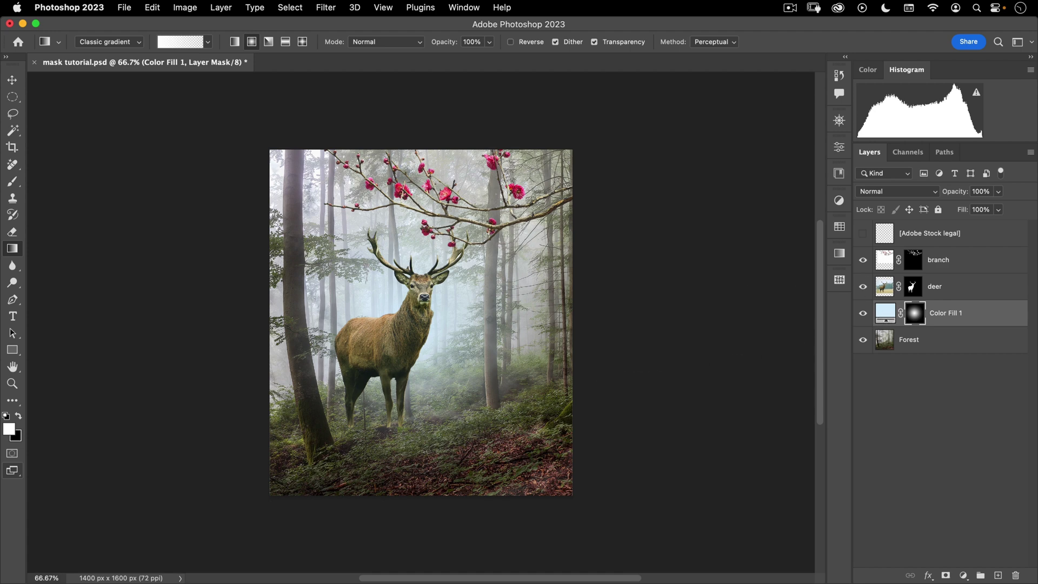
alt+click(914, 314)
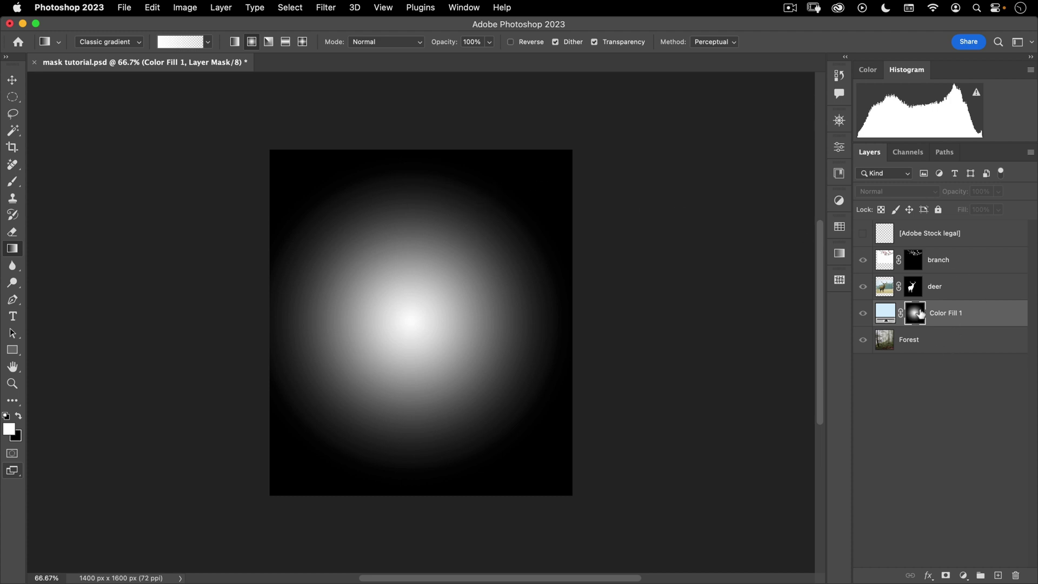
alt+click(915, 313)
key(v)
click(885, 313)
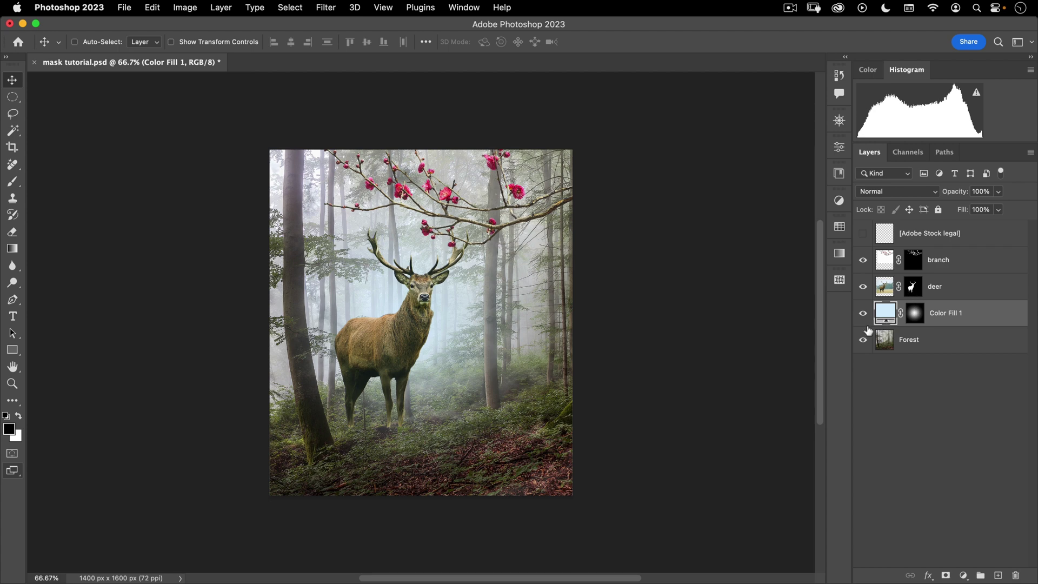
Step: Disable the Color Fill 1, deer and branch layer masks
shift+click(914, 313)
shift+click(913, 287)
shift+click(912, 260)
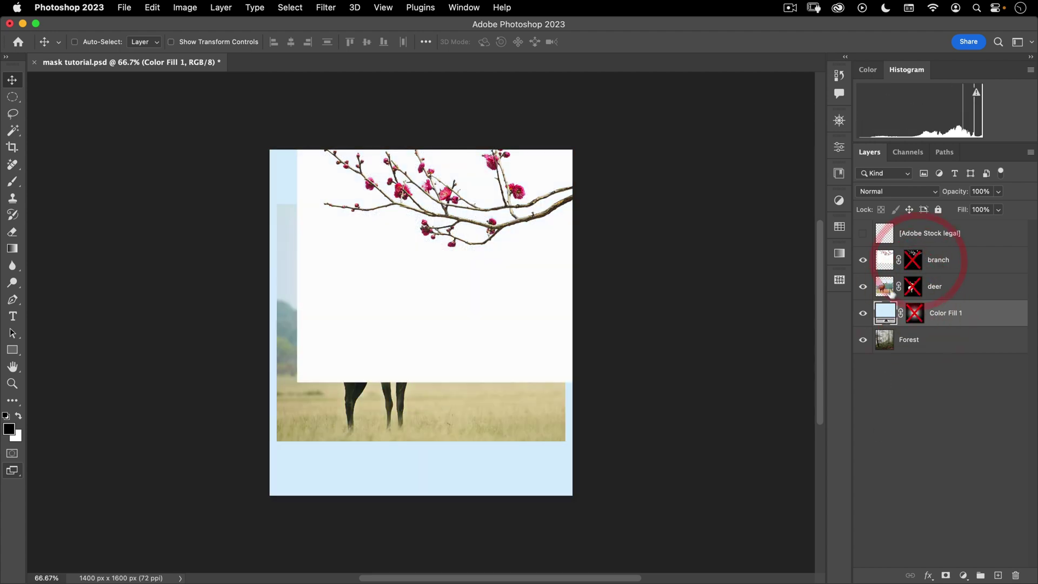
Step: Hide the branch, deer and Color Fill 1 layers to compare, then show them again
click(863, 260)
click(863, 287)
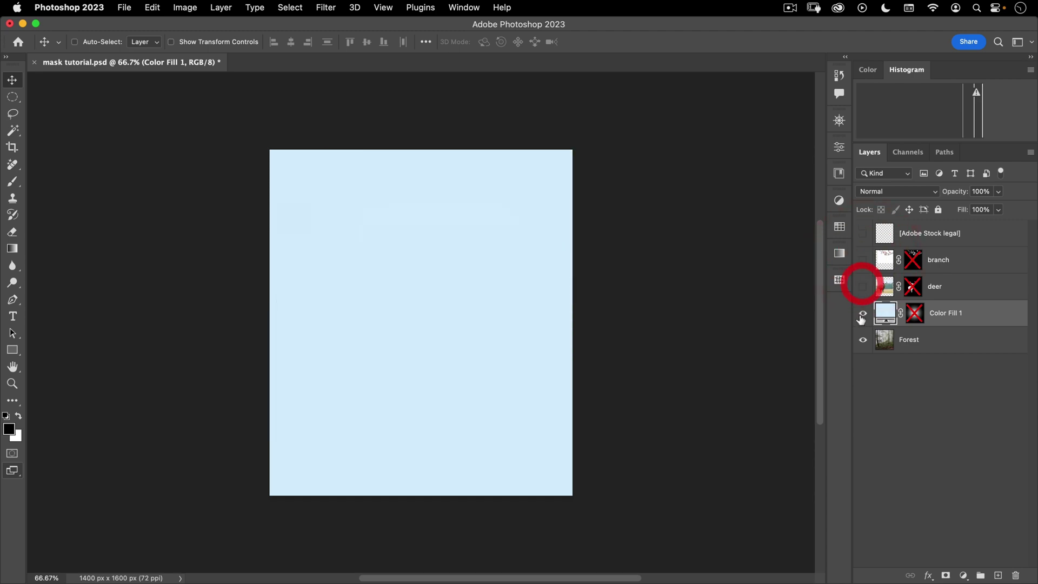
click(862, 313)
click(862, 313)
click(863, 286)
click(863, 260)
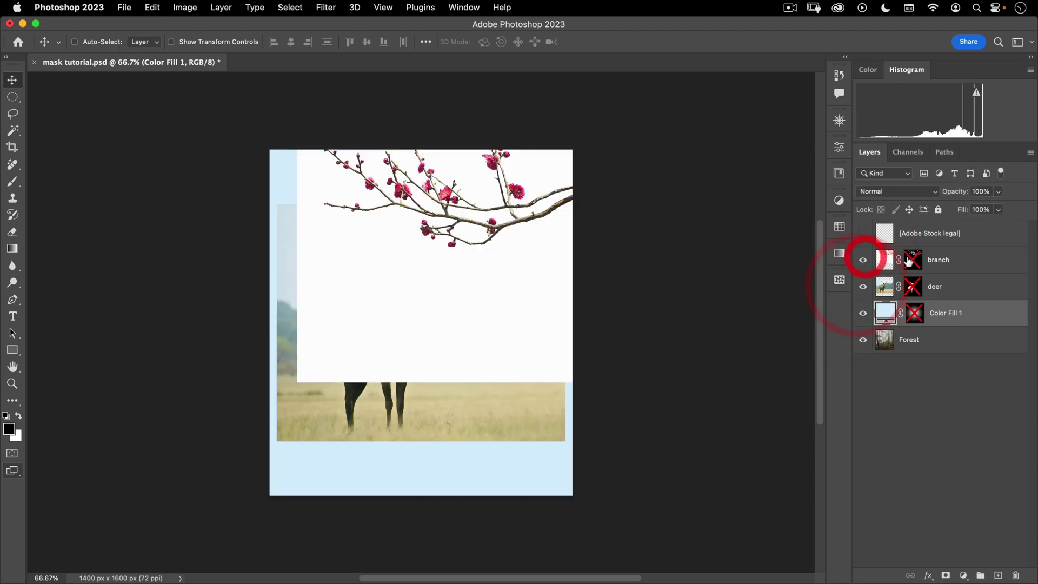
Step: Re-enable the branch and Color Fill 1 masks, leaving the deer mask off to view the full photo
shift+click(912, 260)
shift+click(912, 286)
shift+click(914, 313)
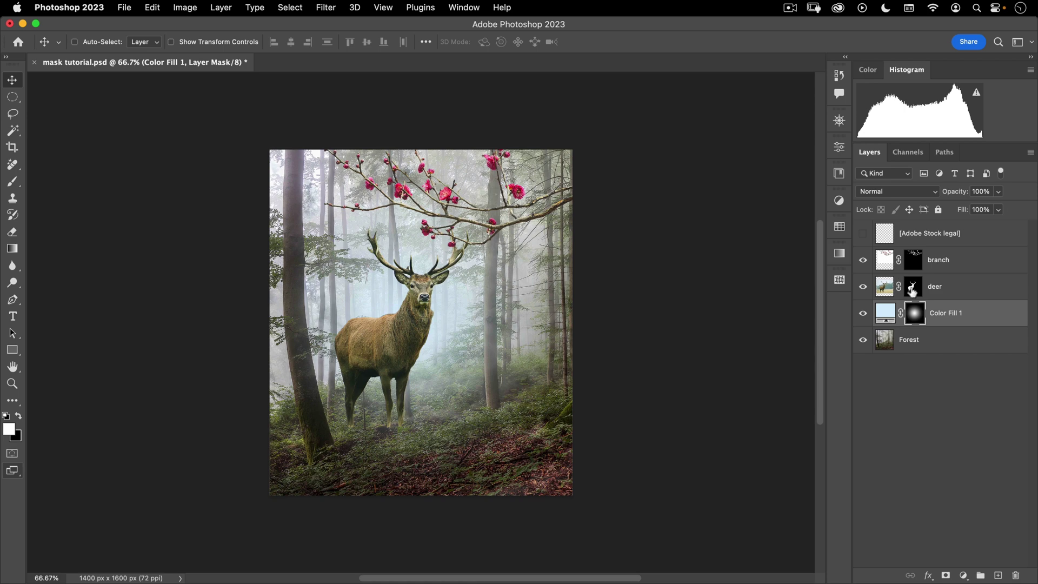
shift+click(912, 287)
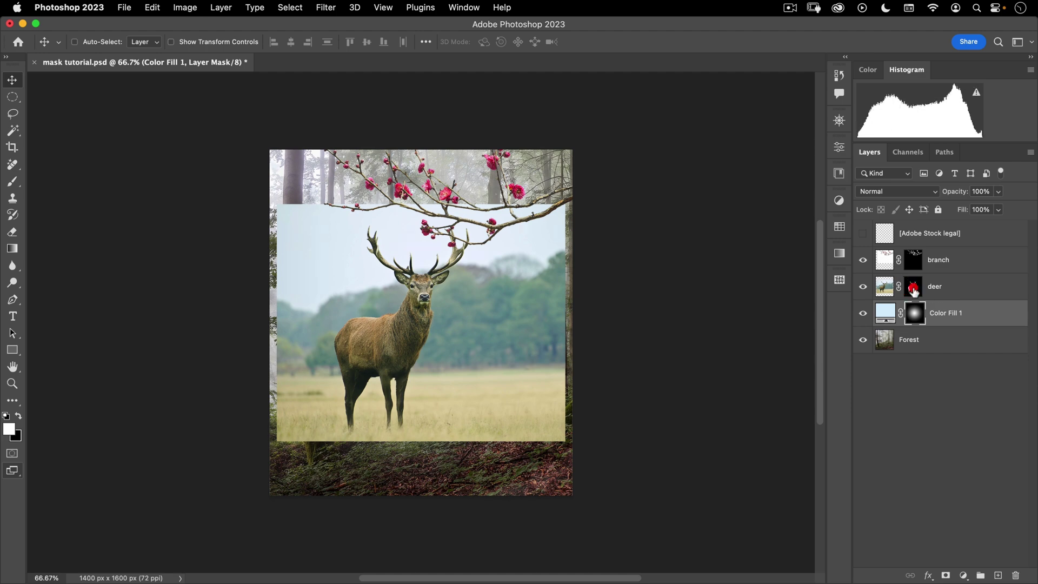
Step: Turn the deer mask back on and target it for editing
shift+click(912, 291)
click(913, 291)
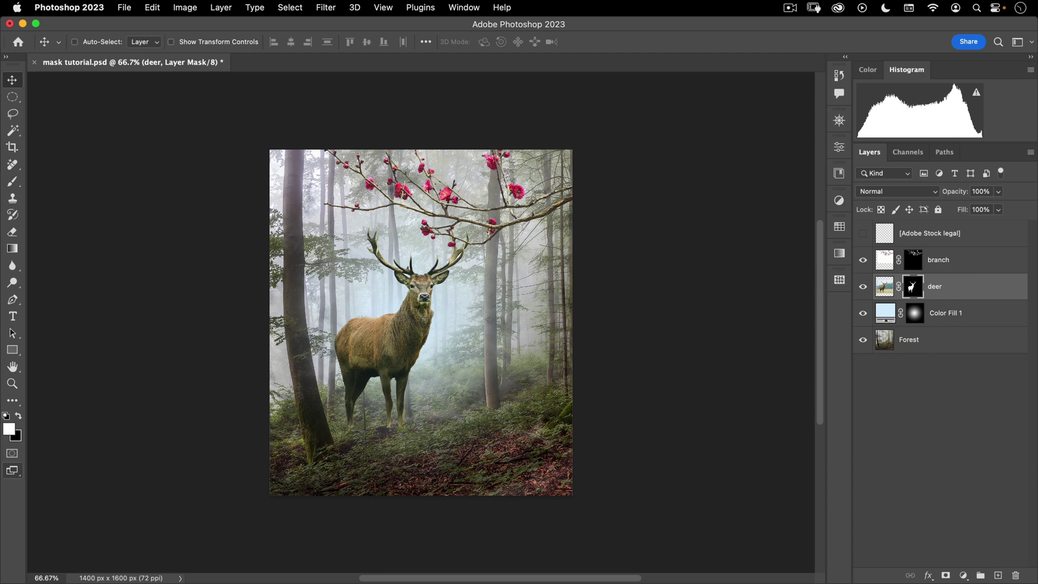
click(913, 289)
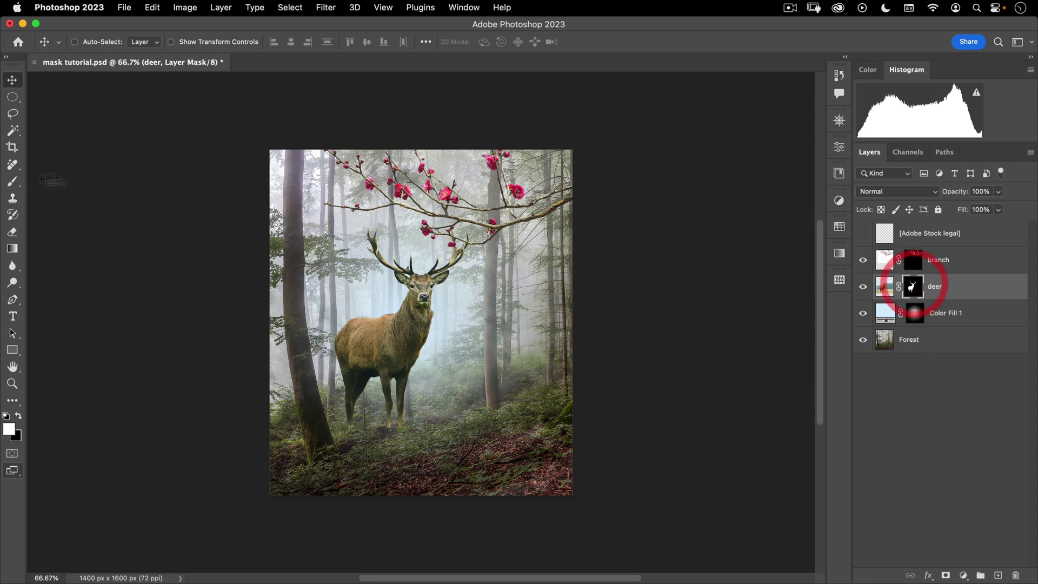
Step: Paint meadow grass under the deer's legs with a 305 px brush, then undo the stroke
key(b)
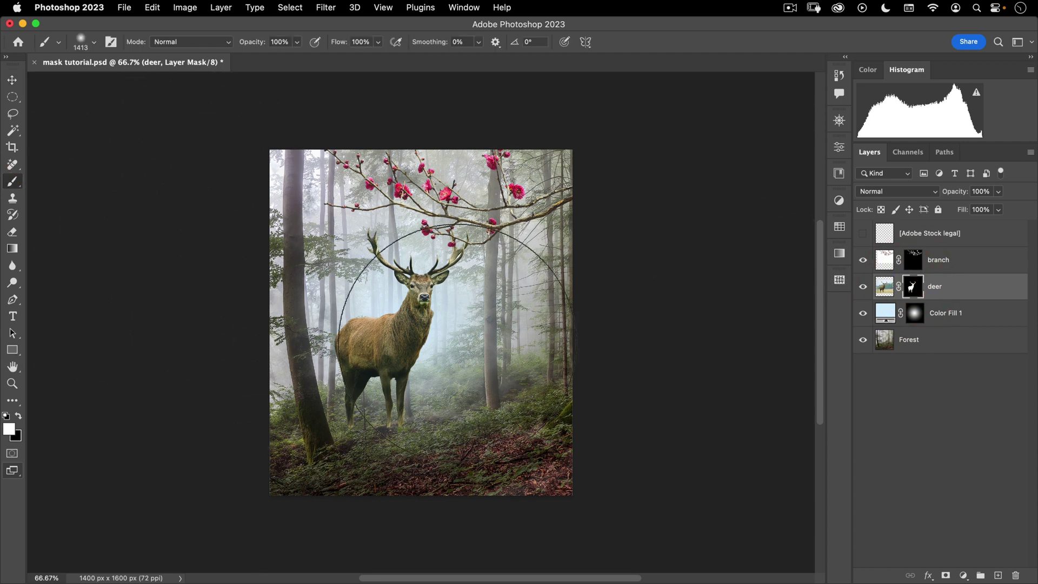
drag(421, 303, 211, 360)
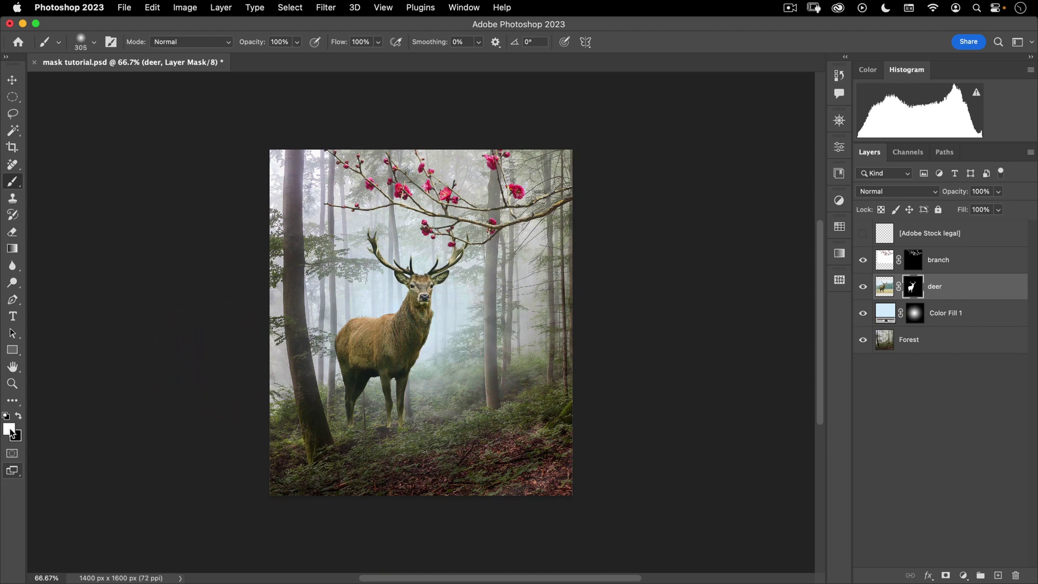
mouse_move(336, 444)
mouse_down()
mouse_move(465, 446)
mouse_move(307, 443)
mouse_move(394, 450)
mouse_move(361, 439)
mouse_move(435, 420)
mouse_move(565, 439)
mouse_move(257, 438)
mouse_move(289, 427)
mouse_move(402, 427)
mouse_move(357, 426)
mouse_move(390, 425)
mouse_up()
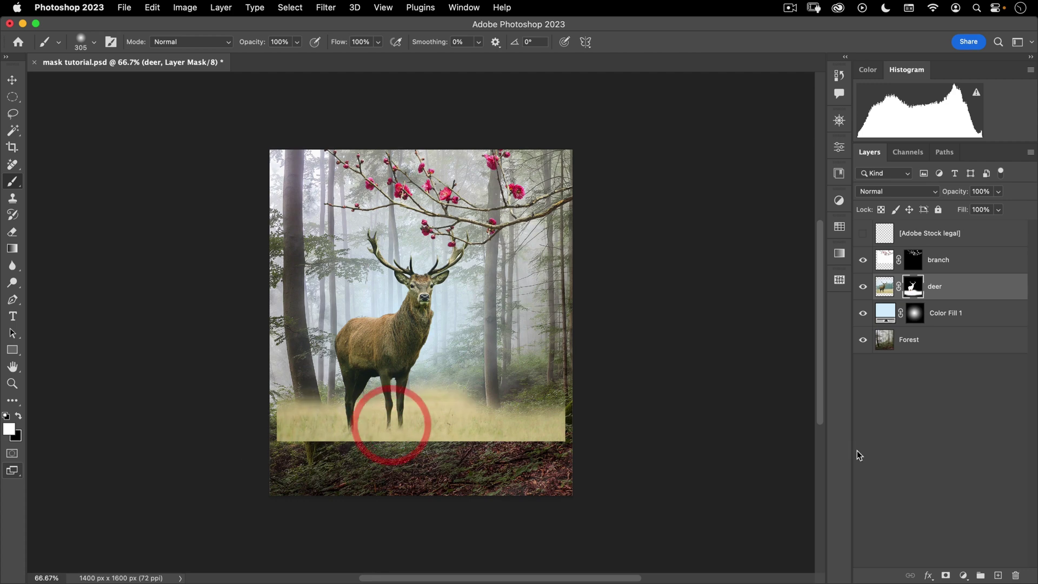
click(152, 7)
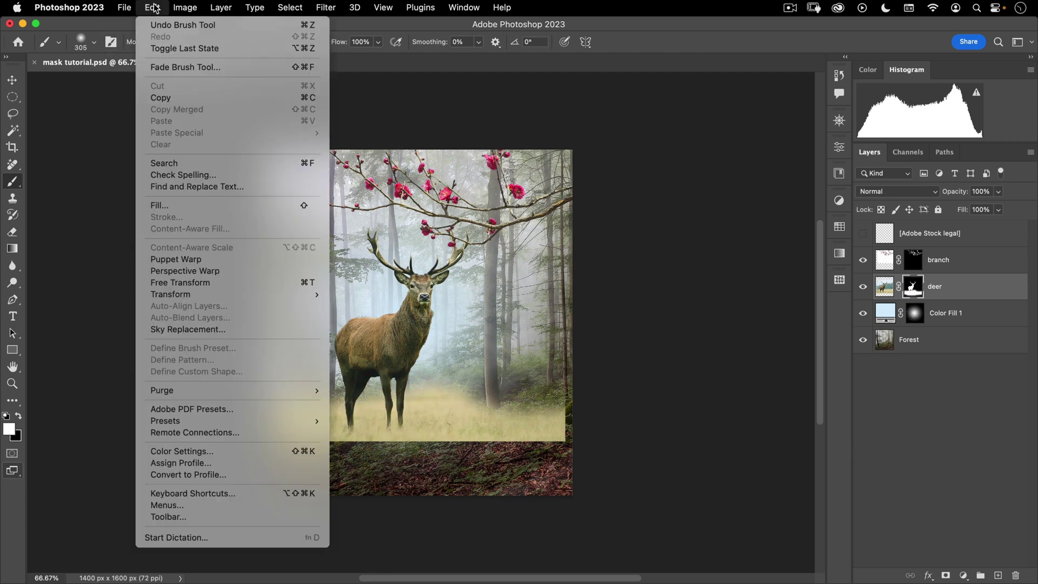
click(157, 21)
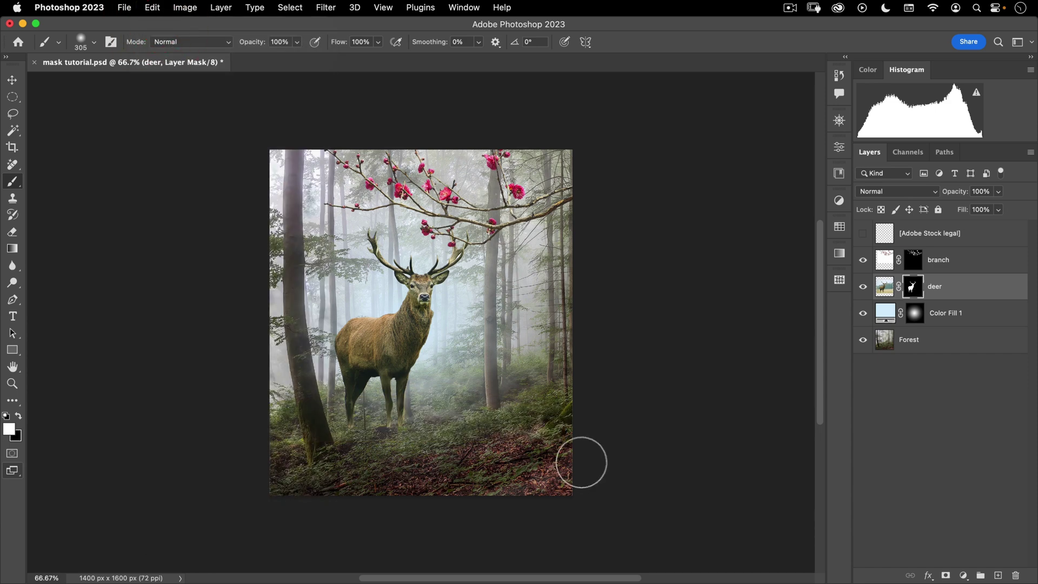